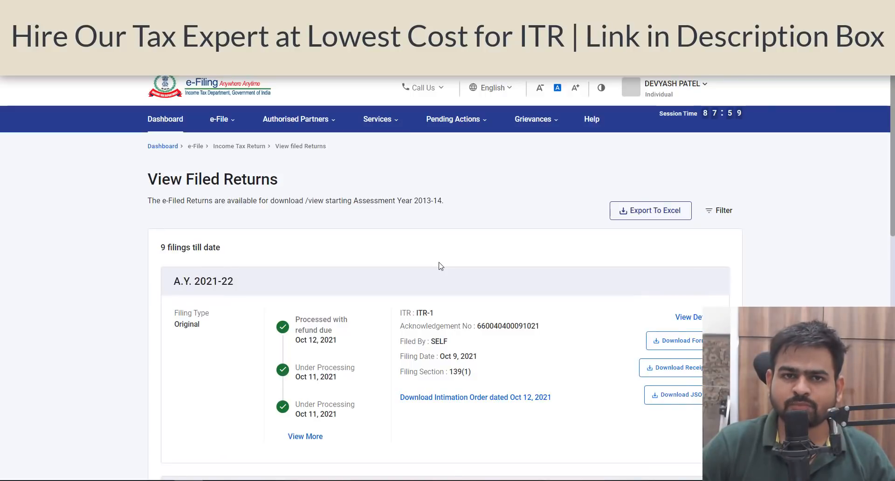
- Open My Profile to review the personal details, then open the linked bank accounts
click(685, 84)
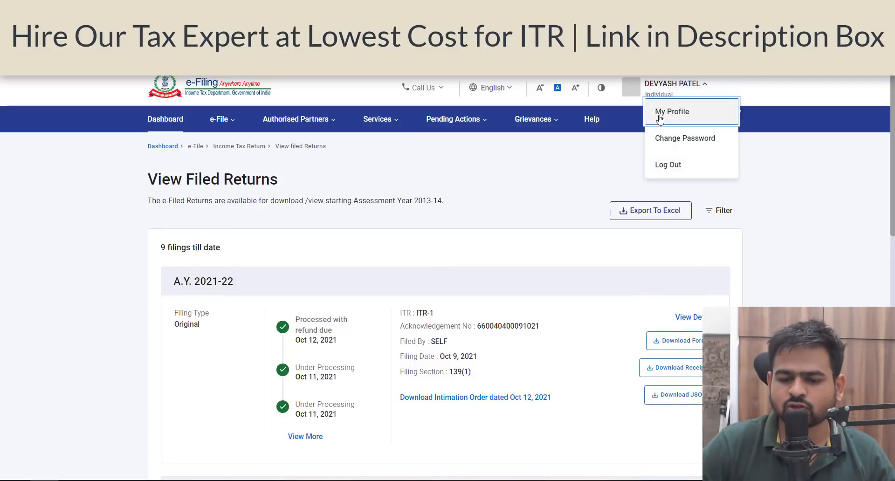
click(660, 114)
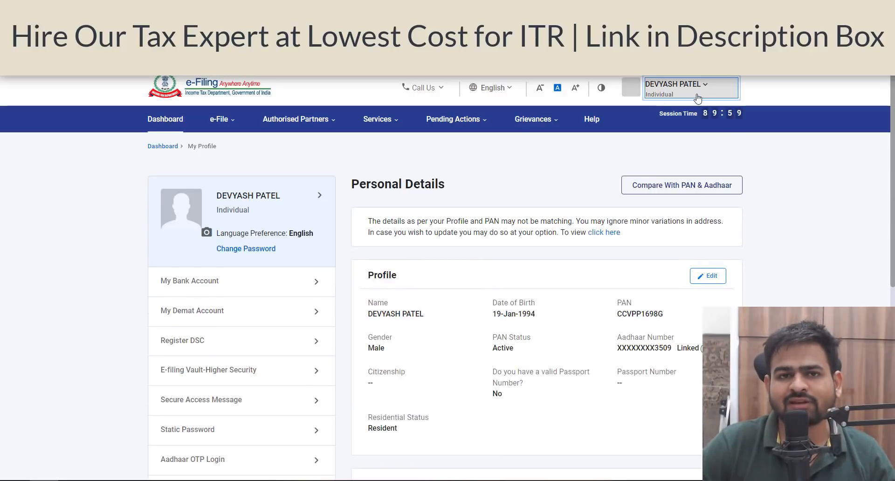
triple_click(648, 349)
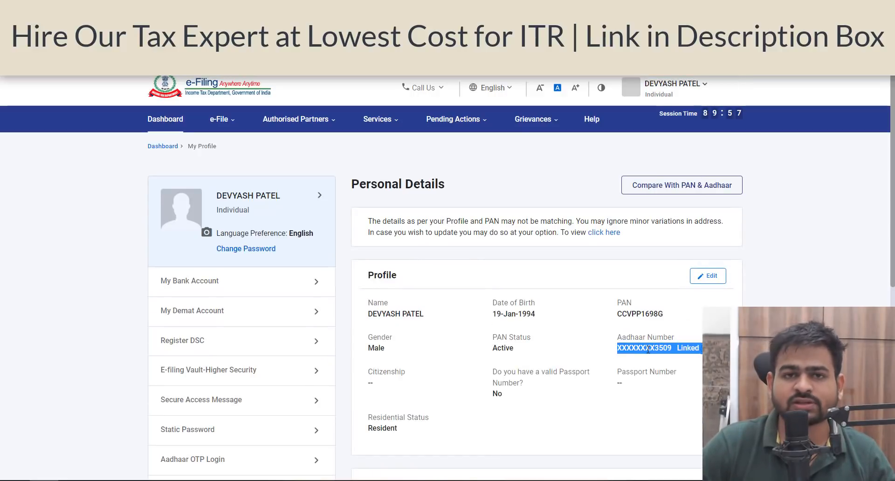
click(216, 286)
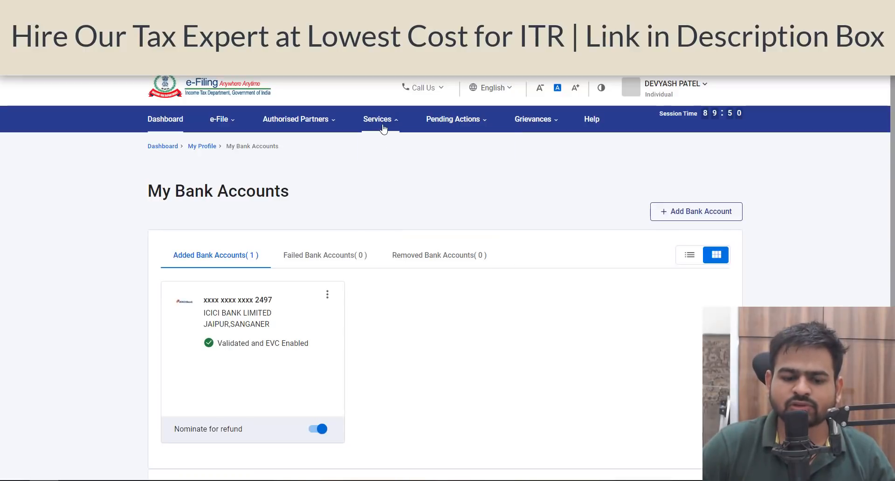
- Open the Annual Information Statement (AIS) and review the taxpayer information summary
mouse_move(380, 128)
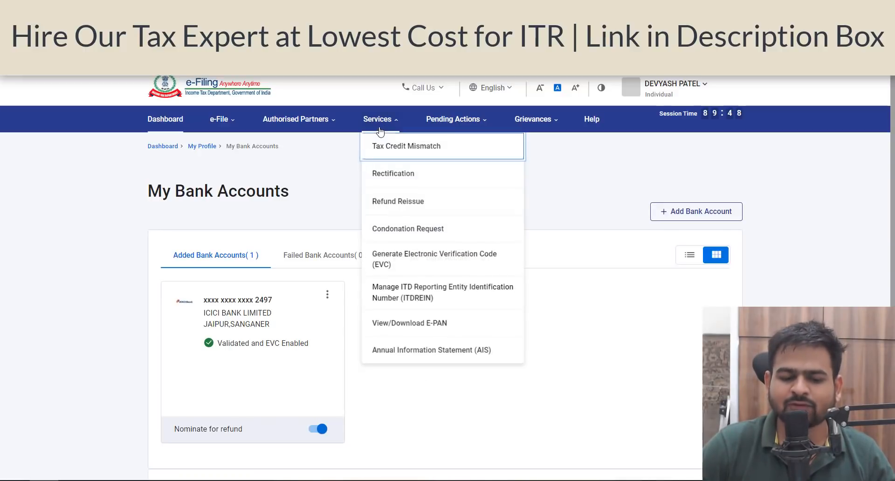
click(407, 350)
click(546, 315)
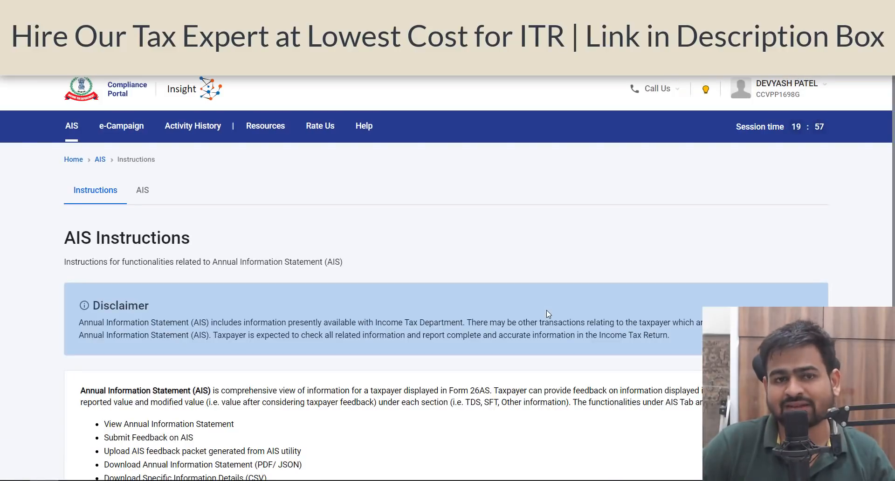
click(154, 190)
click(226, 336)
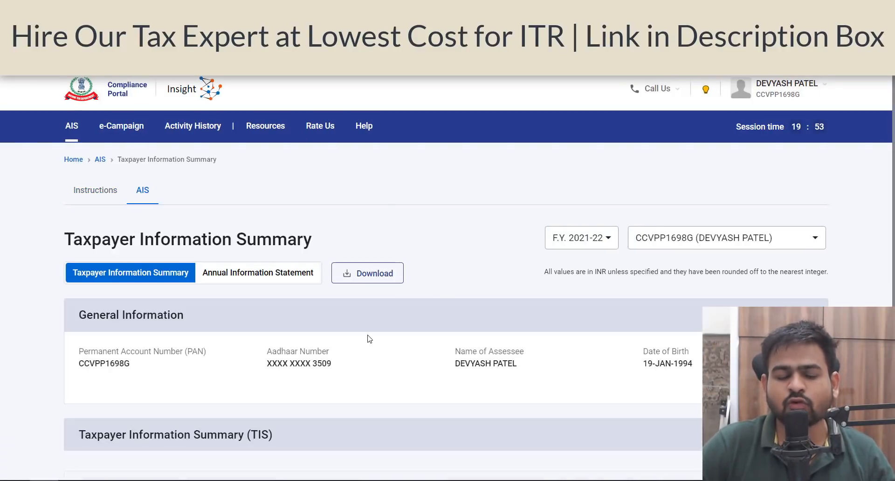
scroll(515, 360, down, 5)
scroll(280, 306, down, 1)
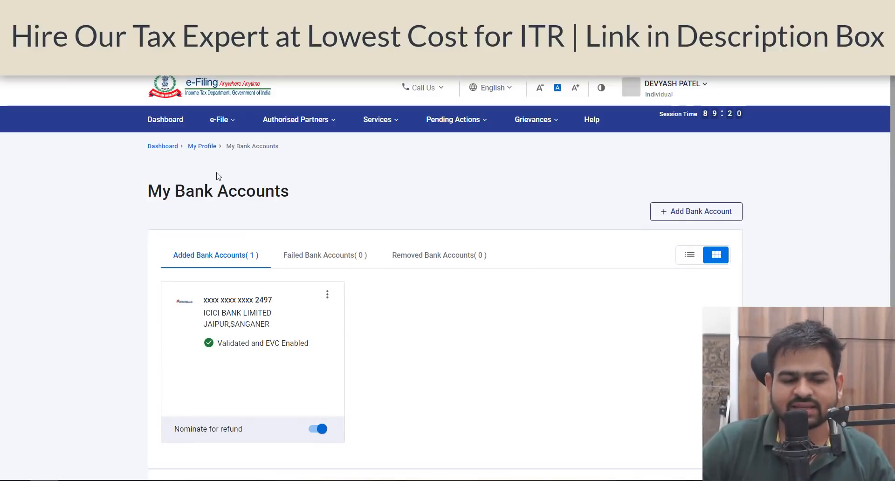
- Start filing an income tax return for assessment year 2022-23 in Online mode
click(233, 121)
mouse_move(280, 148)
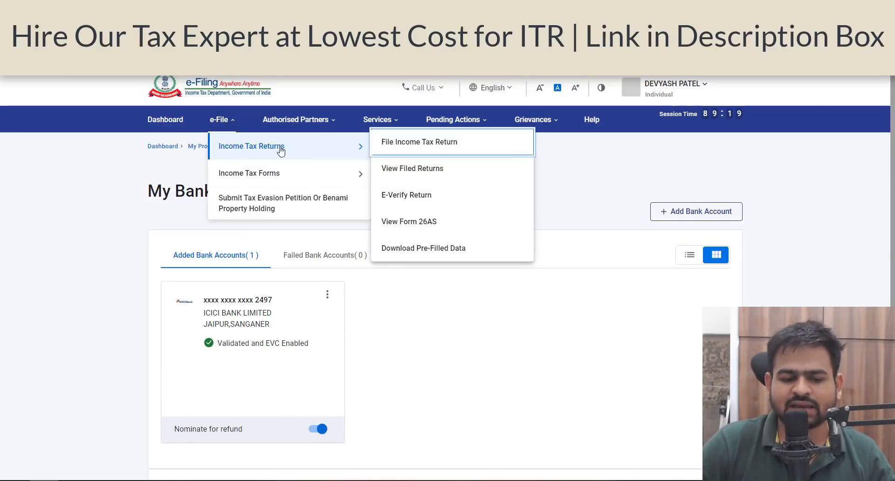
click(431, 148)
click(242, 247)
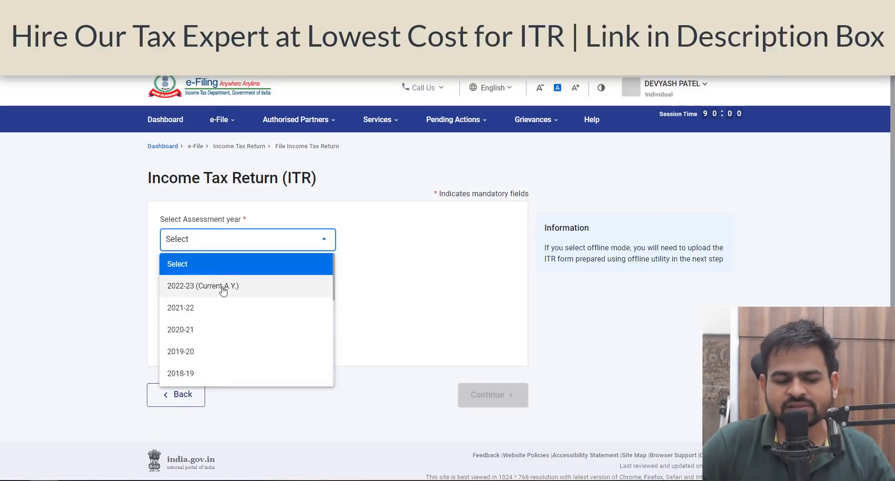
click(223, 289)
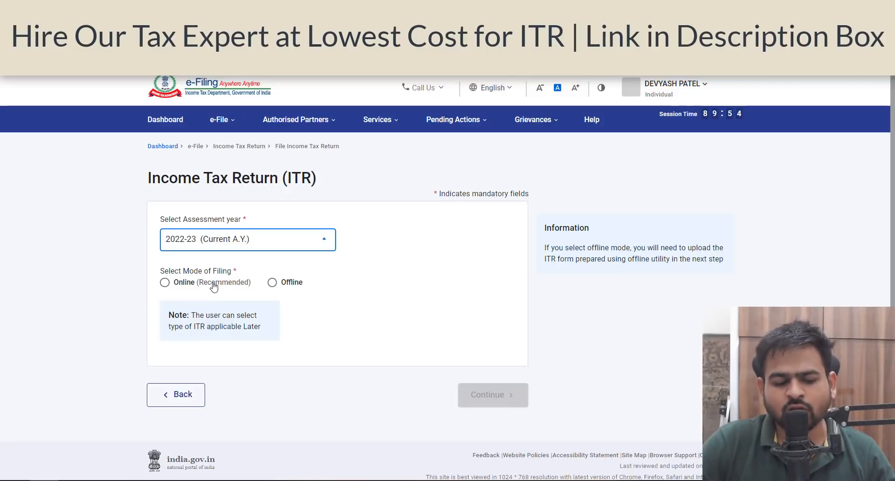
click(214, 287)
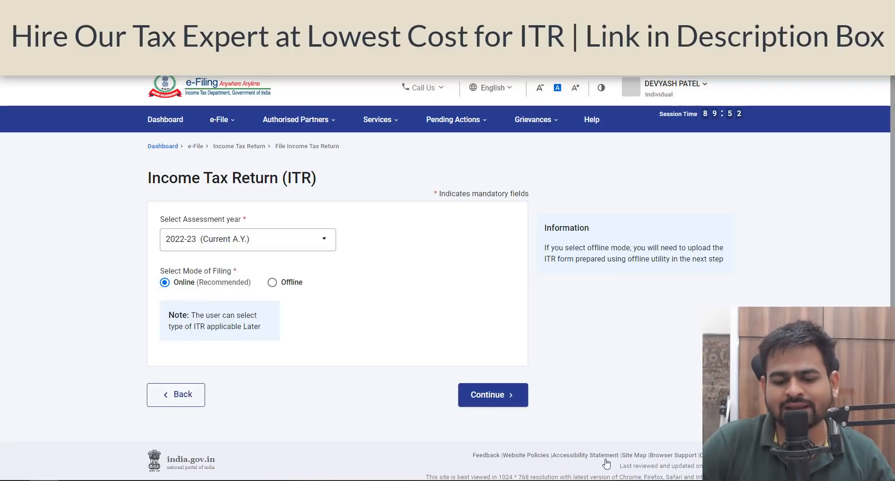
click(523, 409)
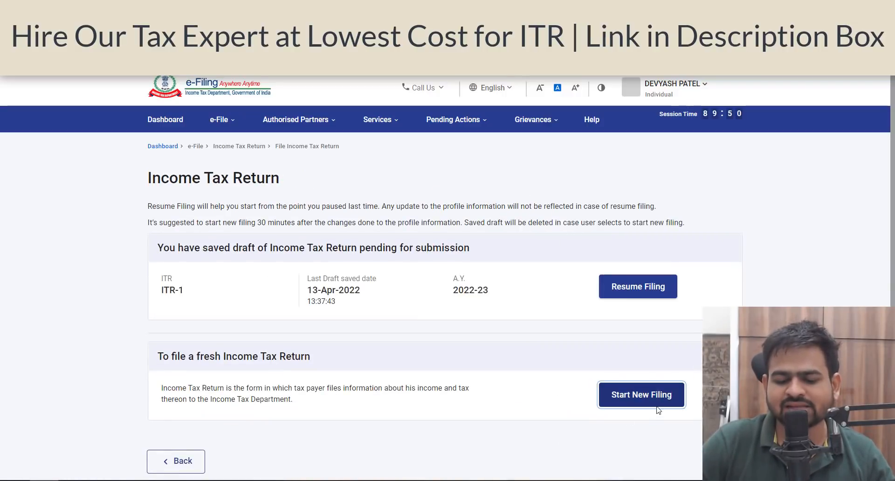
- Start a new filing with Individual status and proceed with ITR-4
click(620, 402)
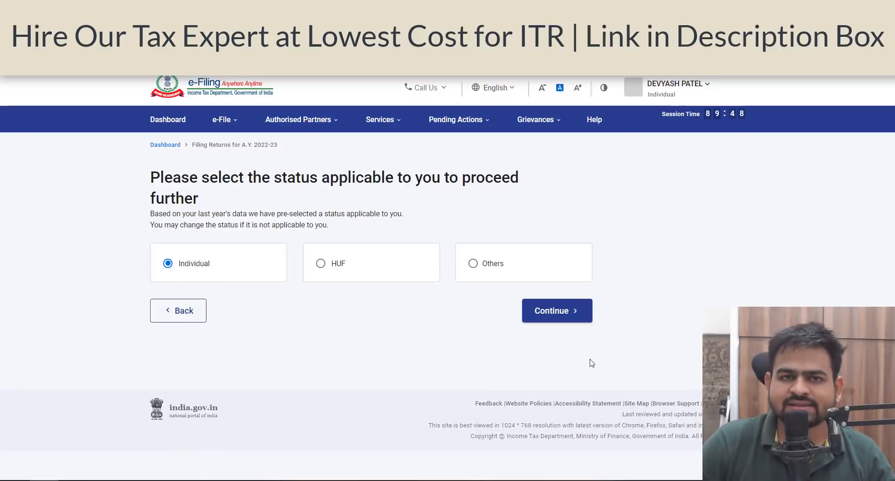
click(566, 315)
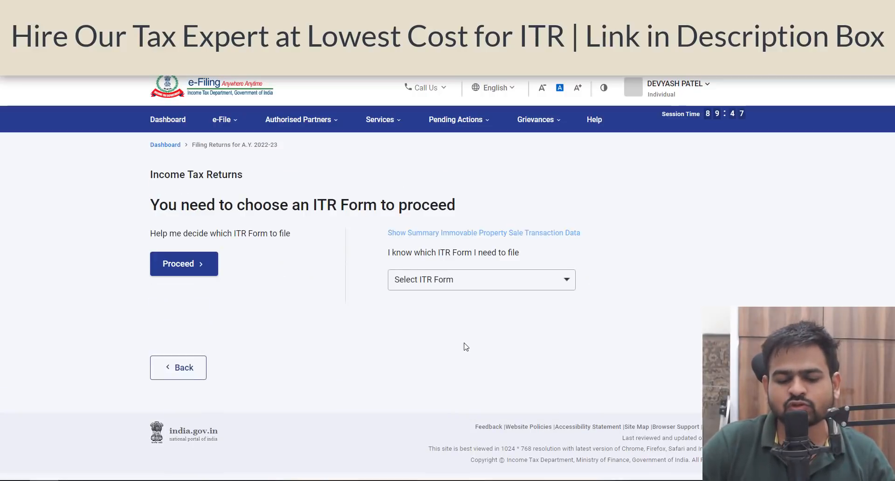
click(452, 281)
click(424, 360)
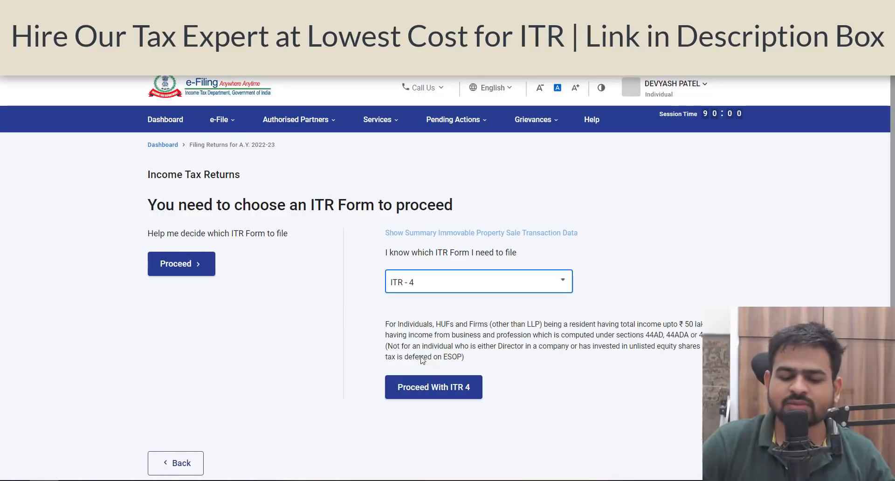
click(439, 394)
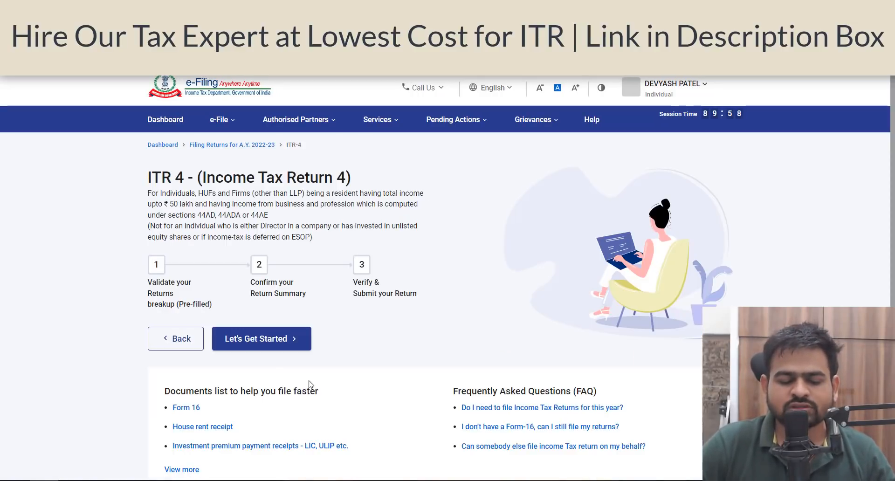
- Begin the ITR-4 return and choose Others as the reason for filing, then continue
click(282, 344)
scroll(220, 371, down, 3)
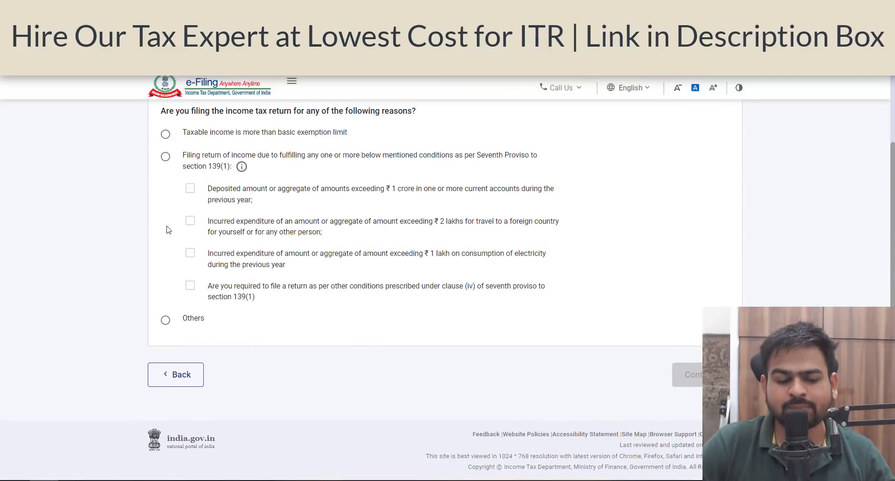
click(166, 321)
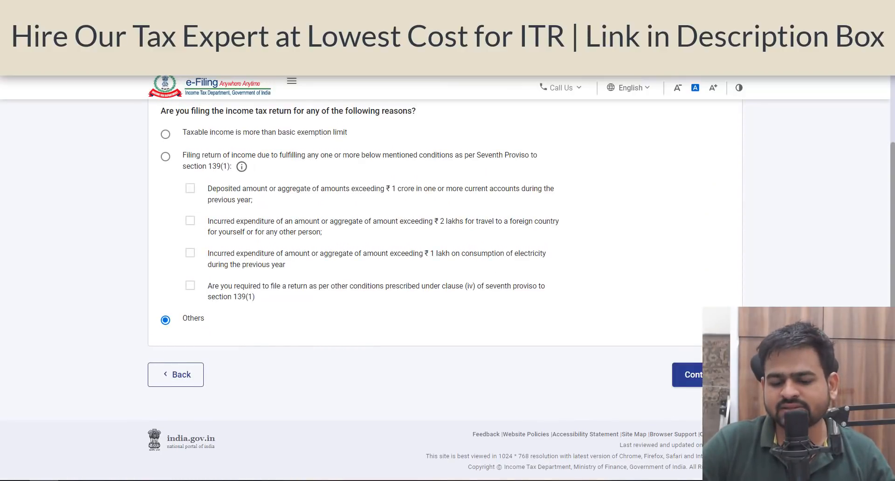
click(688, 375)
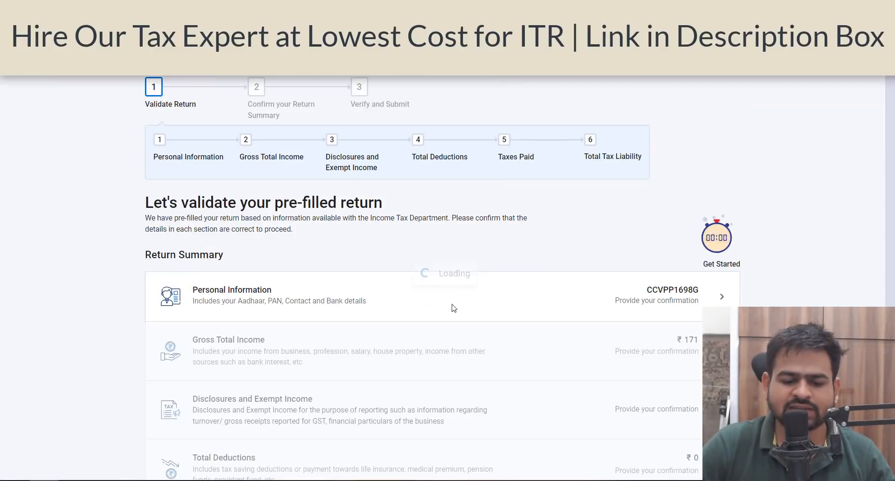
- Open the Personal Information section and set the nature of employment to Others
click(457, 323)
scroll(364, 140, down, 7)
scroll(379, 256, up, 7)
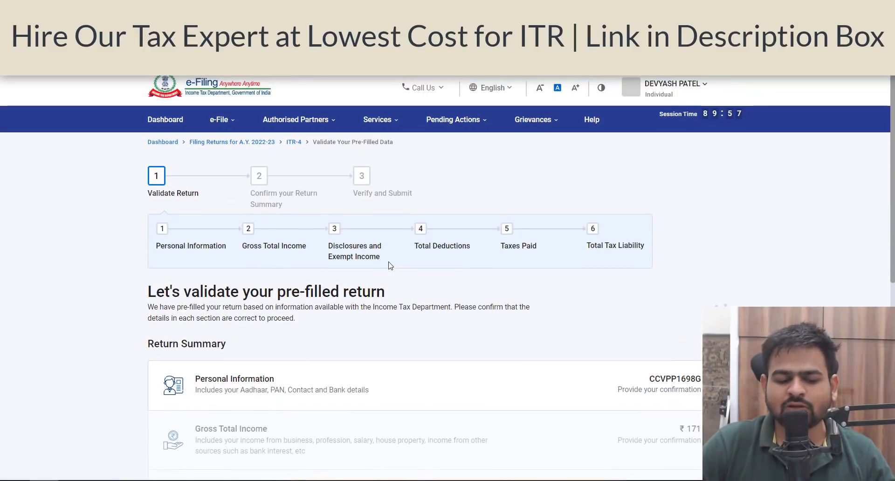
scroll(391, 266, down, 4)
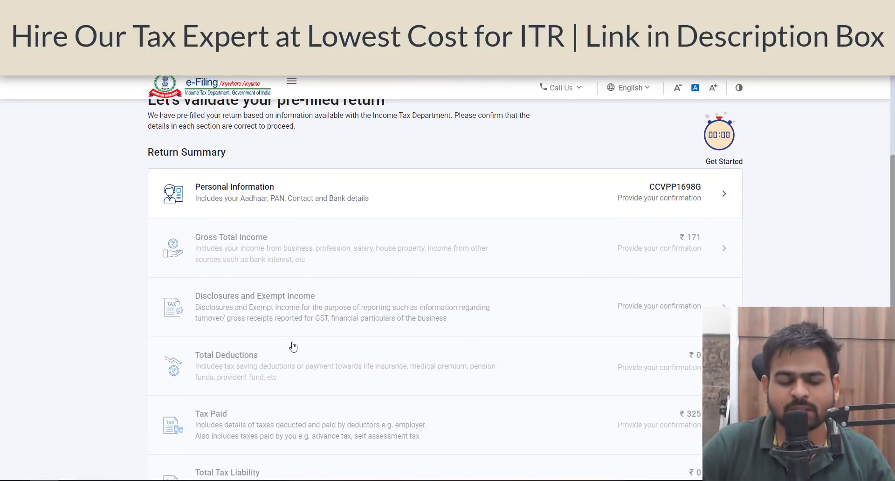
click(469, 213)
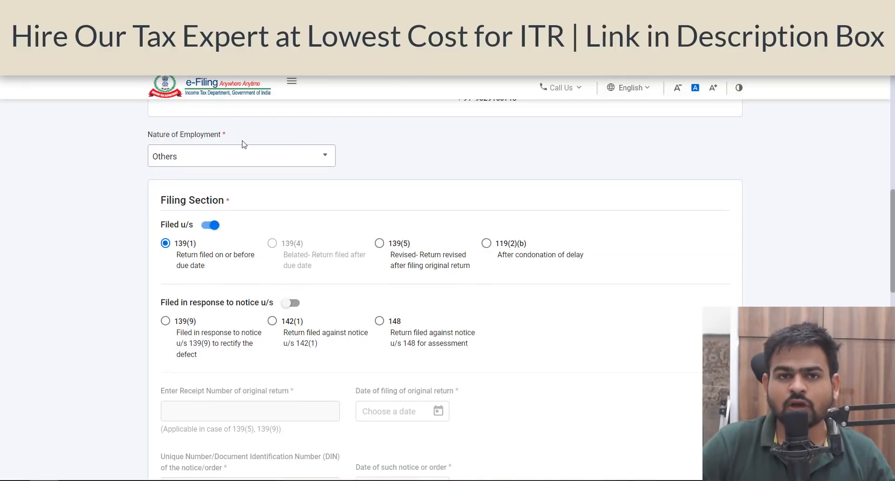
click(250, 154)
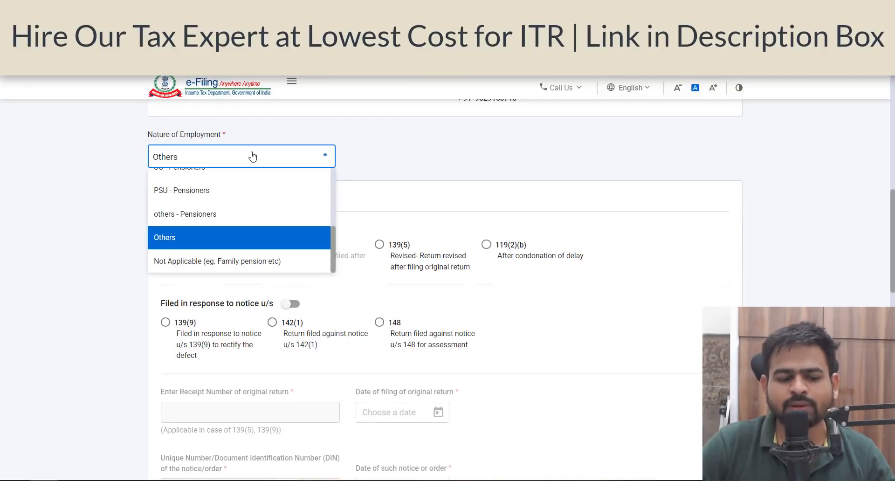
click(215, 245)
- Answer No to having opted for the new tax regime and choose Not opting for this year
scroll(359, 249, down, 10)
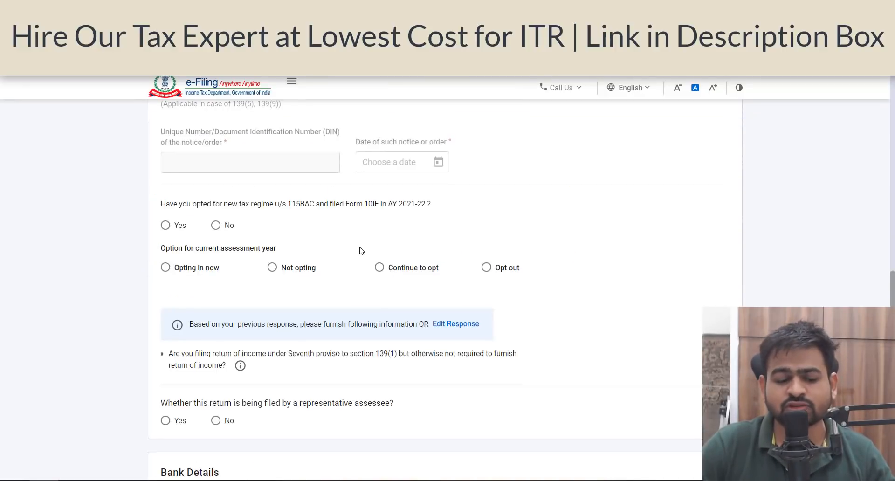
click(229, 165)
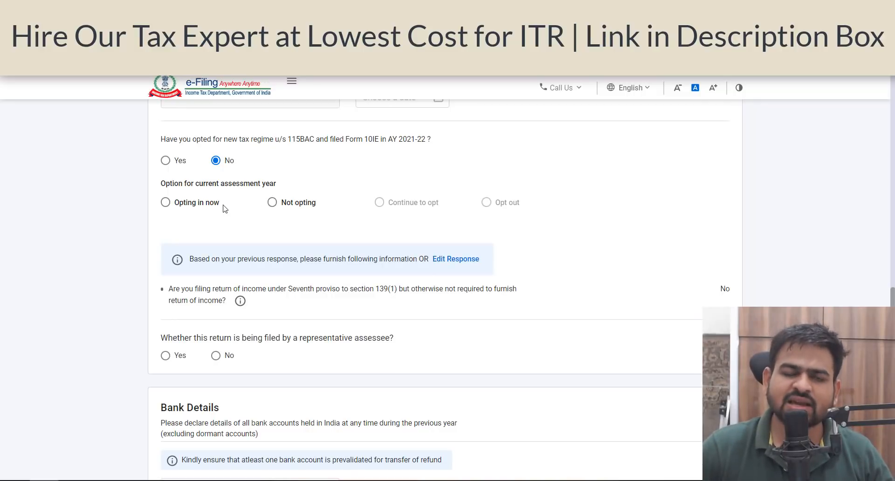
click(272, 204)
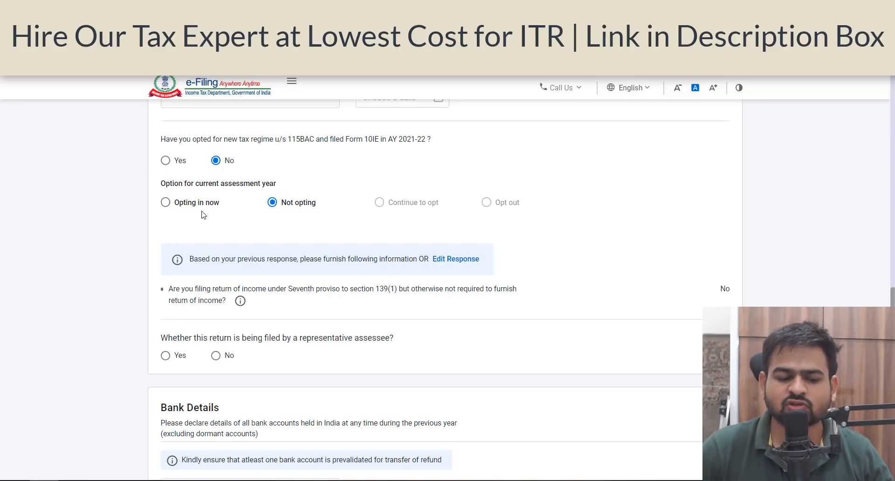
- Answer No to the representative assessee question and confirm the personal information
scroll(201, 209, down, 4)
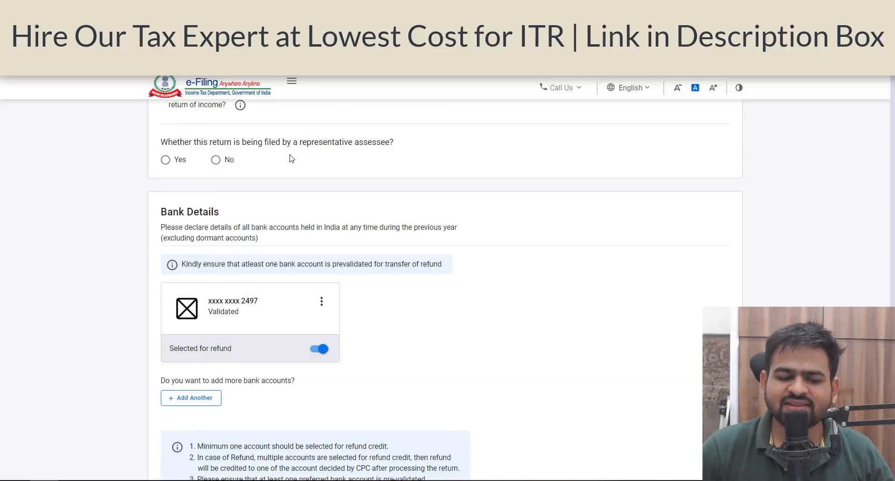
click(216, 160)
scroll(276, 298, down, 3)
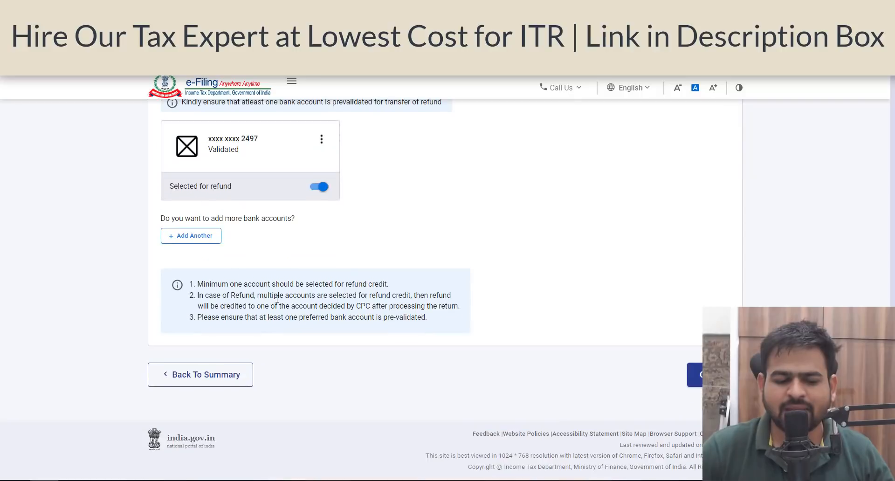
click(714, 374)
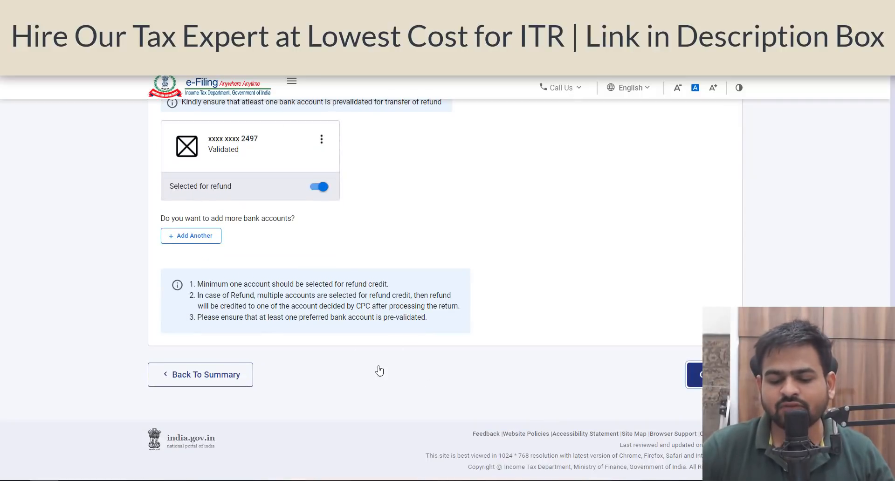
- Open the Gross Total Income section and skip the salary exemption questions
scroll(213, 182, down, 5)
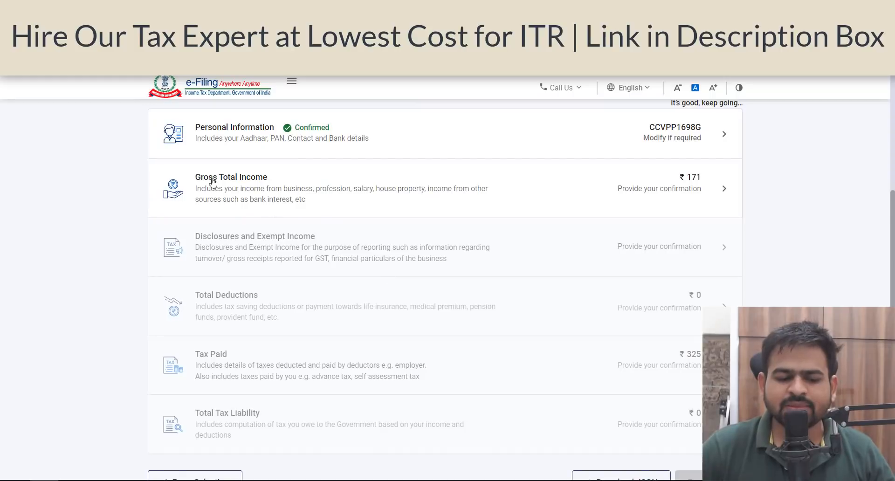
click(458, 187)
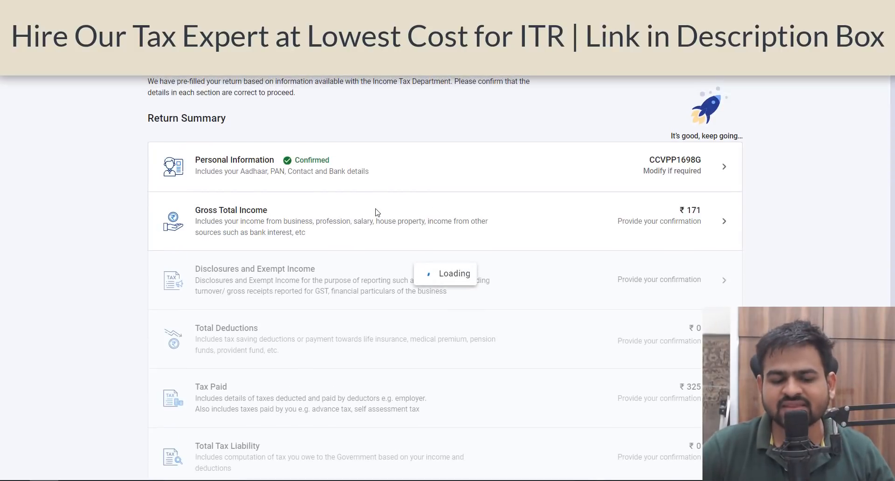
scroll(378, 213, down, 10)
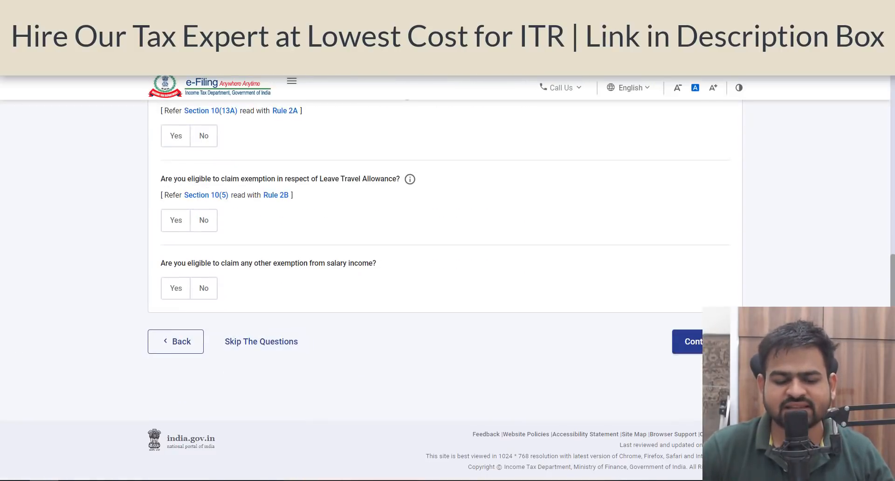
click(244, 341)
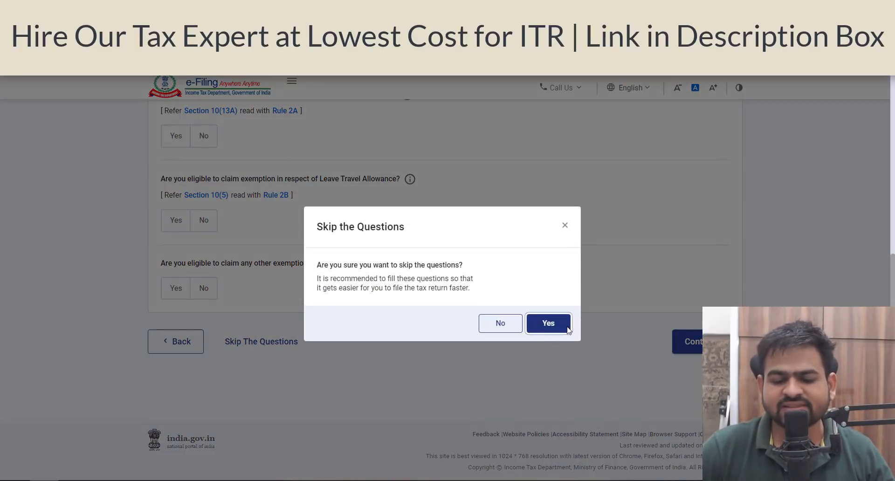
click(565, 329)
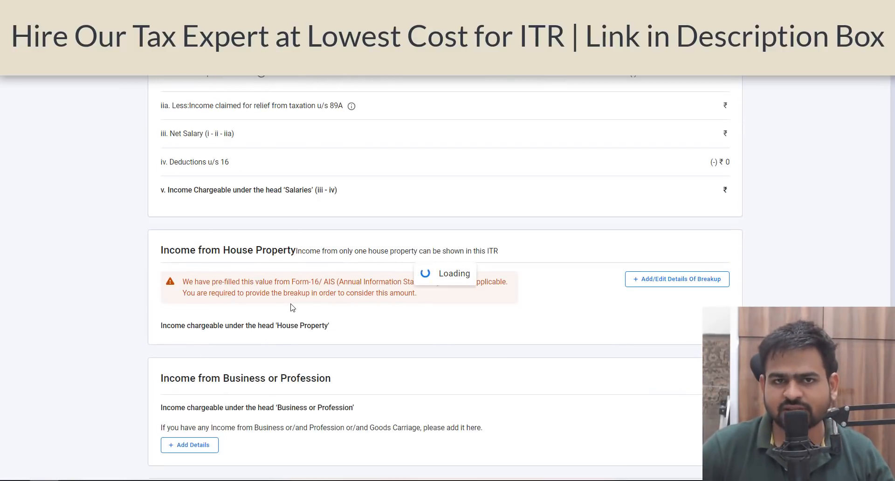
- Edit the salary income and enter 240000 as salary under section 17(1)
scroll(242, 275, up, 5)
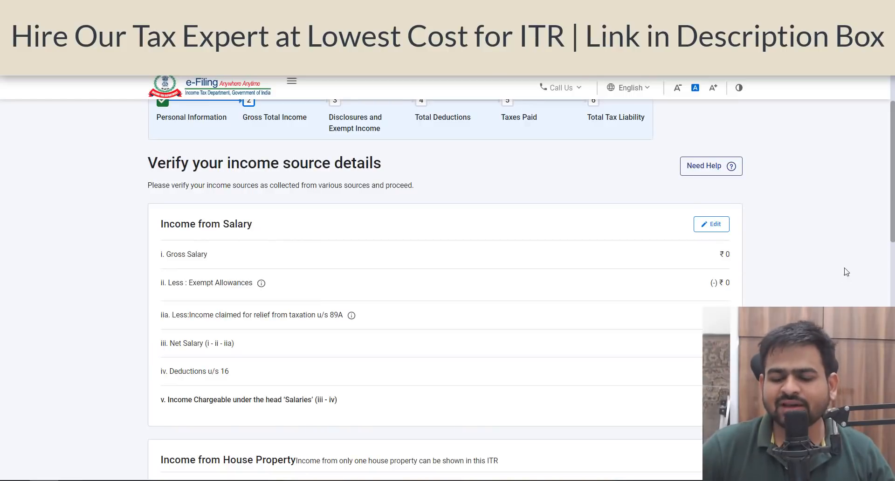
click(696, 228)
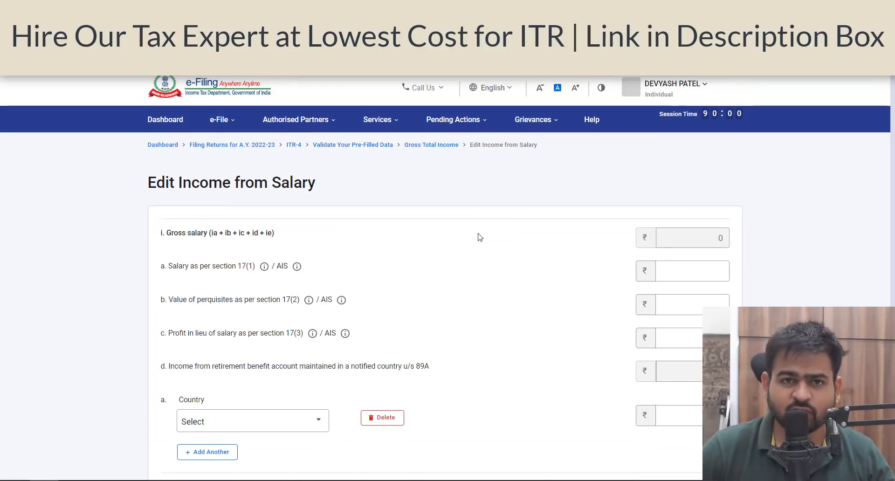
scroll(471, 238, down, 3)
click(229, 135)
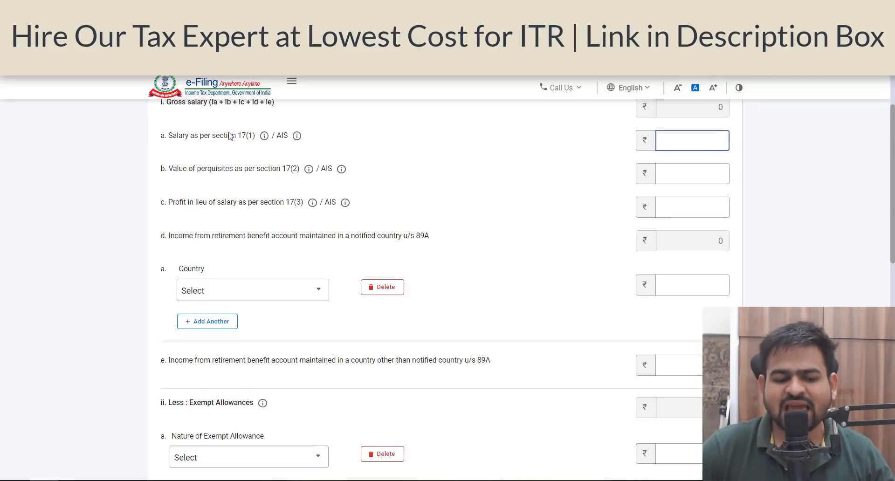
double_click(229, 136)
click(693, 145)
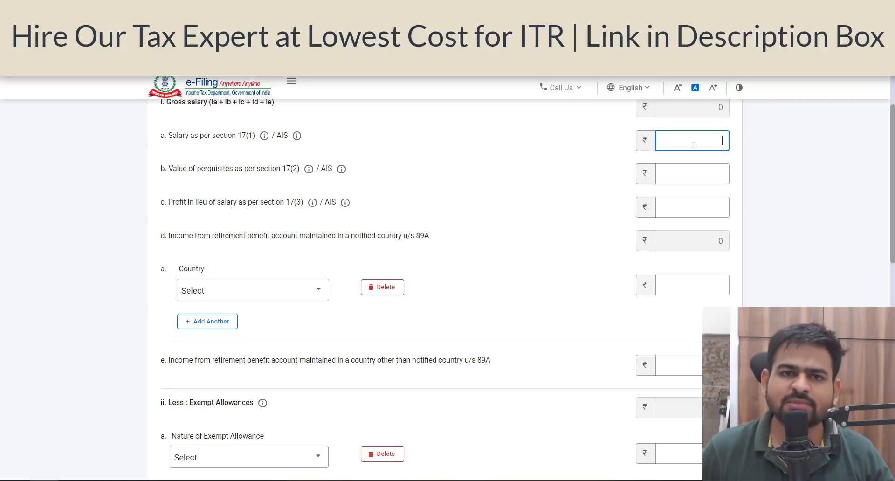
text(240000)
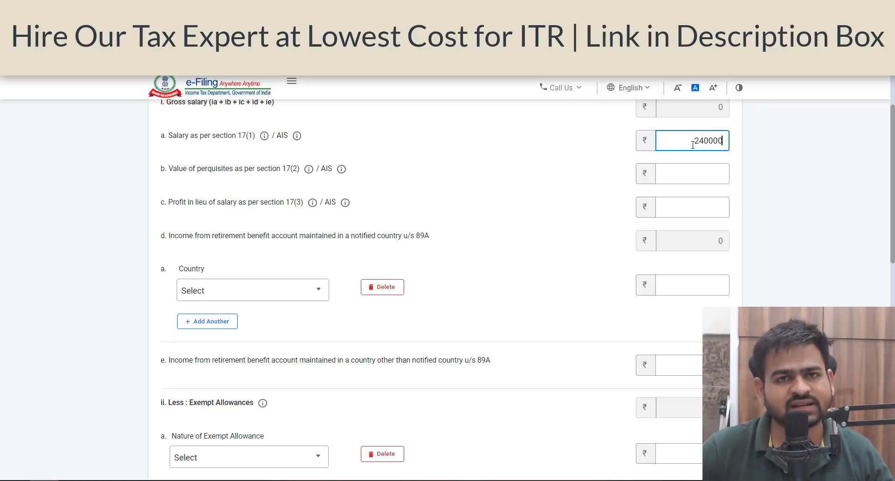
- Leave the exempt allowance and professional tax fields empty and save the salary details
scroll(519, 240, down, 5)
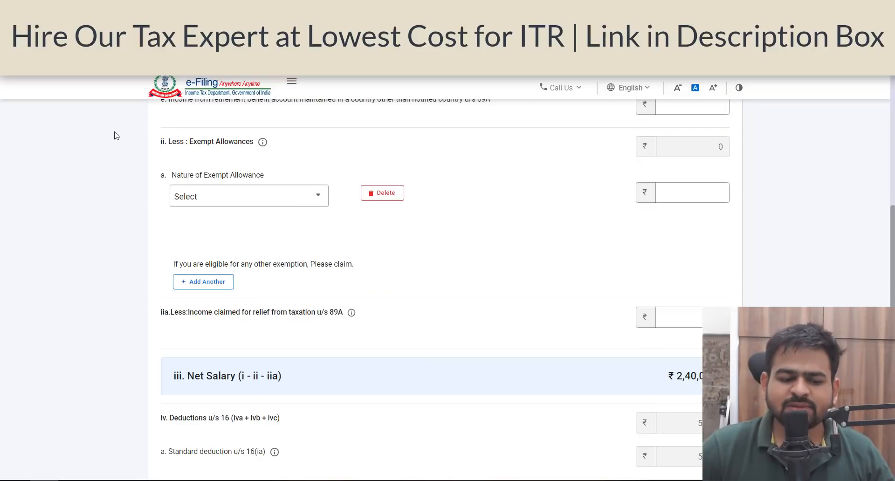
drag(160, 142, 242, 146)
click(236, 197)
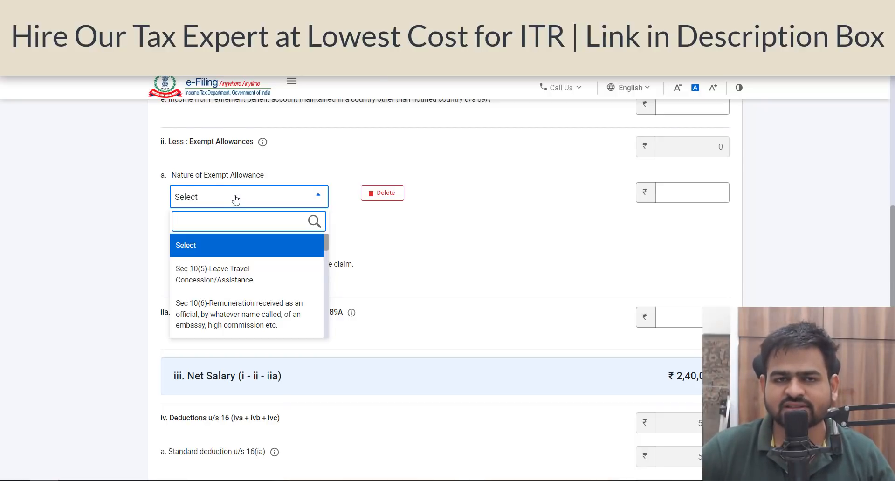
scroll(196, 155, down, 6)
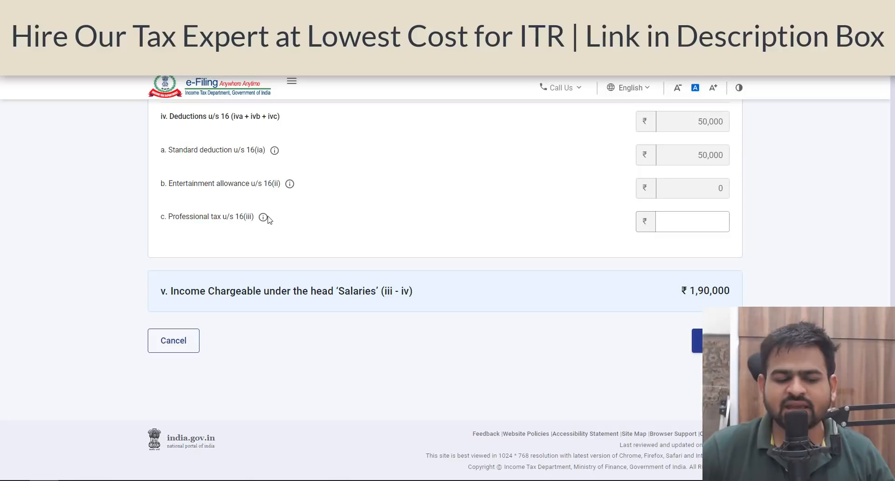
click(706, 229)
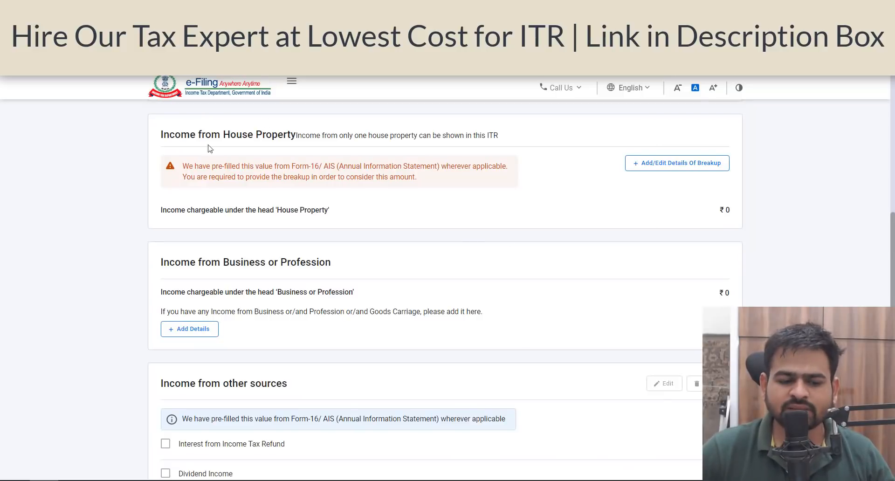
- Open the house property breakup and set the type of house property to Let Out
drag(175, 135, 385, 135)
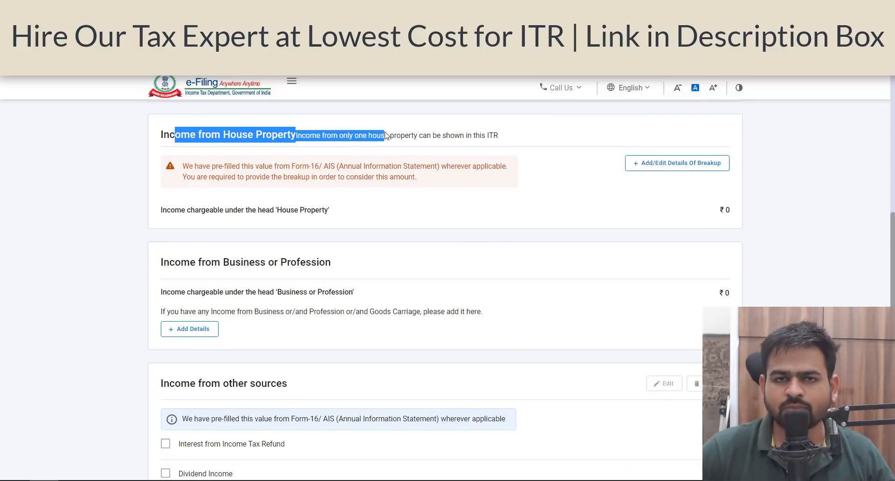
click(665, 163)
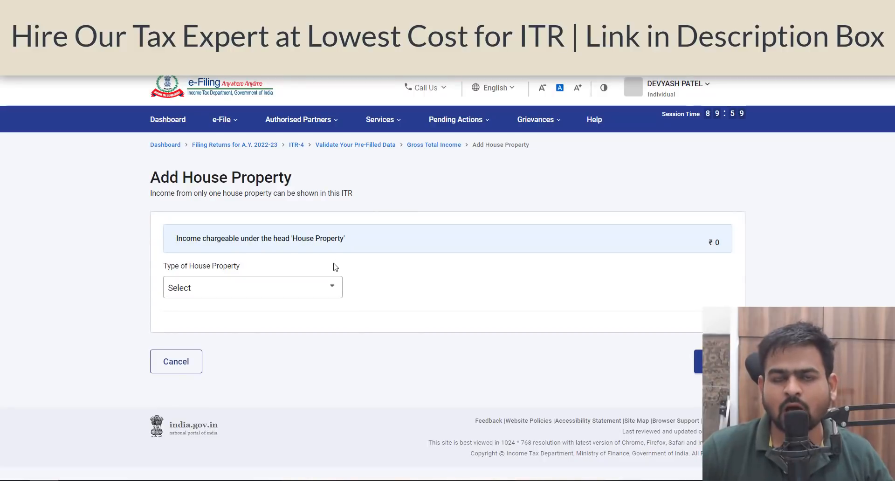
click(253, 285)
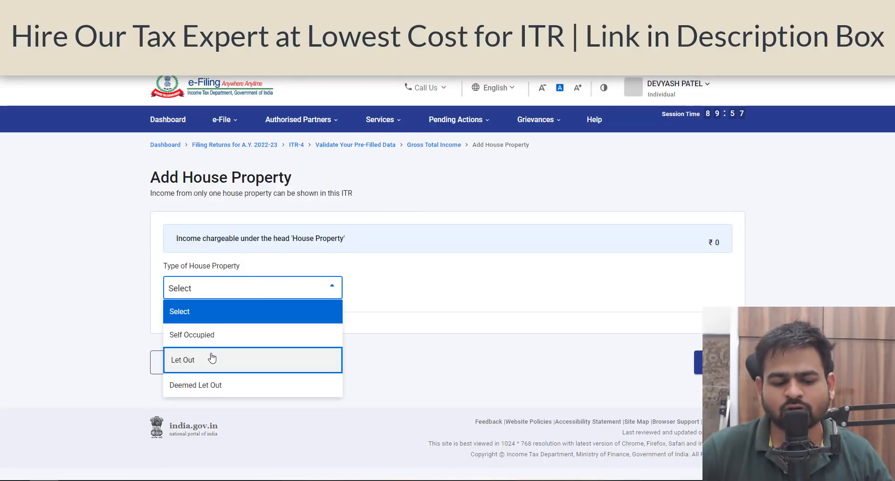
click(235, 359)
click(699, 319)
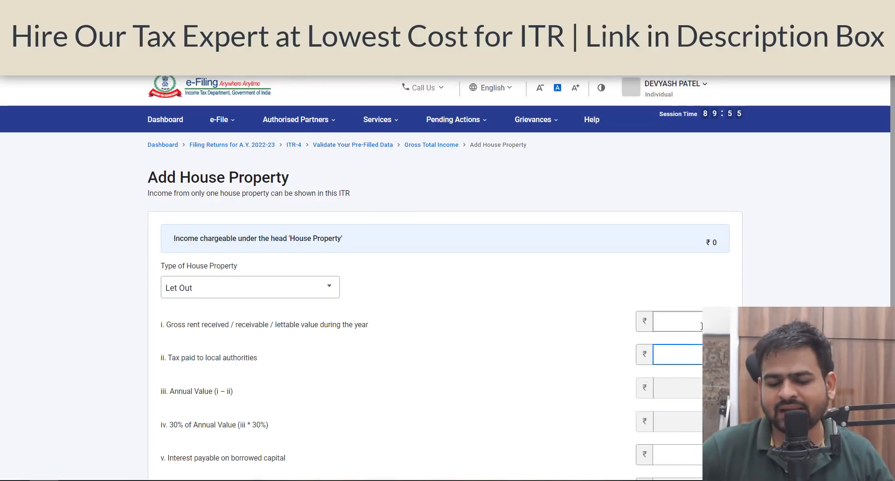
- Change the type of house property to Self Occupied, leaving the interest field empty
click(214, 286)
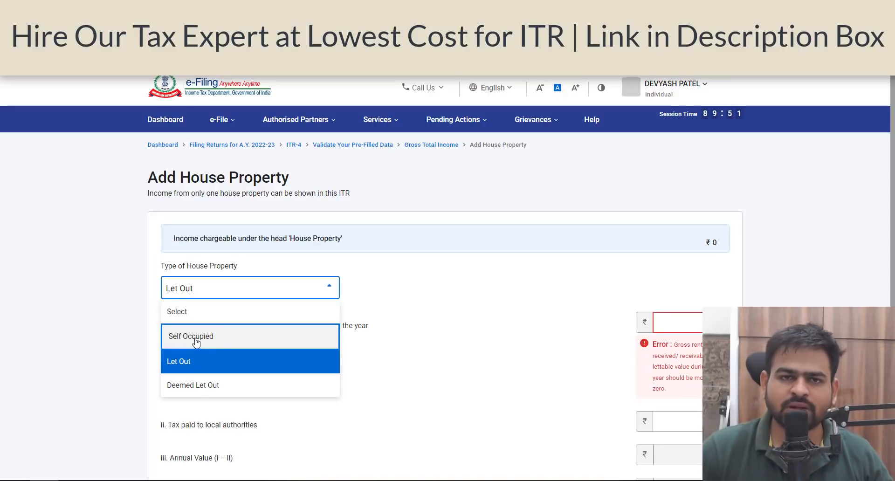
click(196, 341)
drag(215, 325, 332, 333)
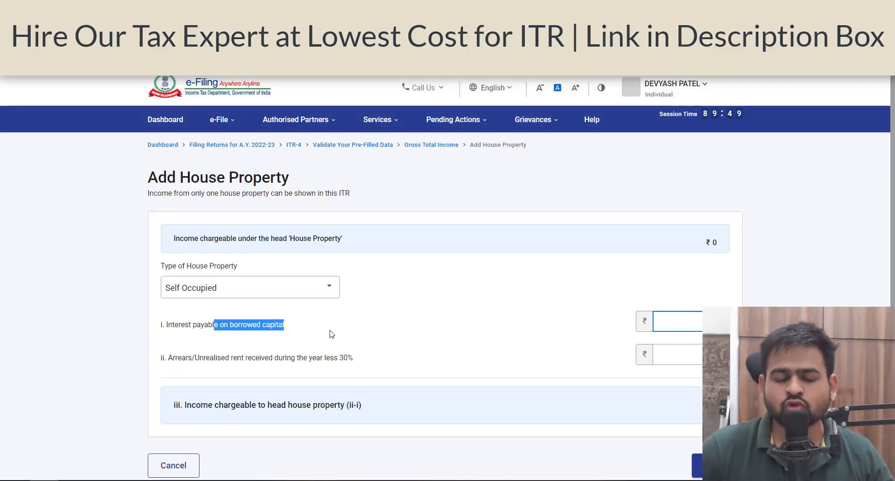
click(678, 313)
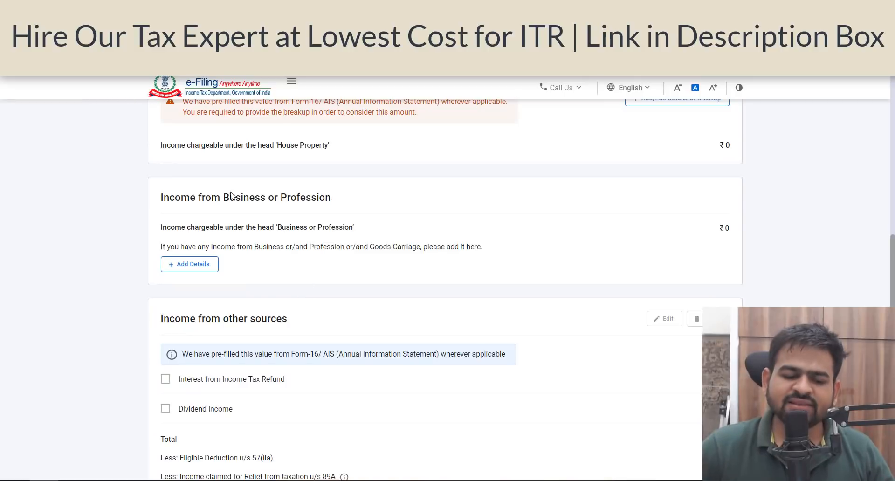
- Open business income details, browse the profession business codes, and switch to the Business section
drag(198, 197, 305, 207)
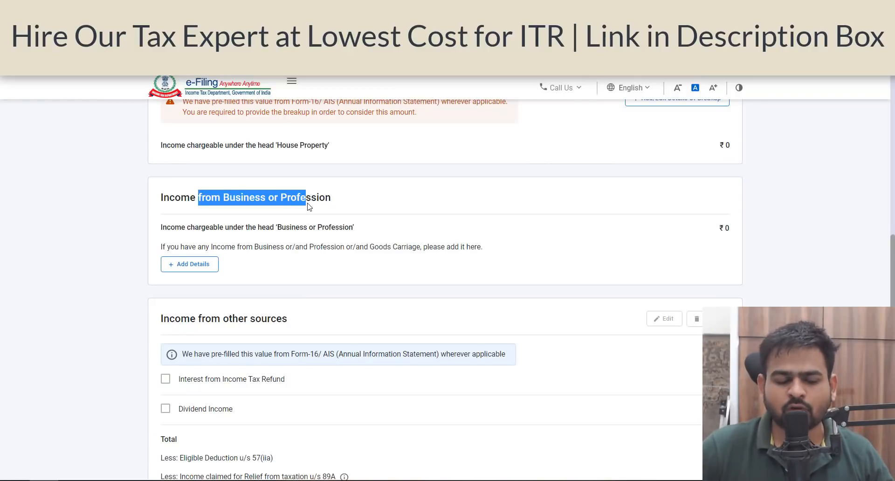
click(184, 264)
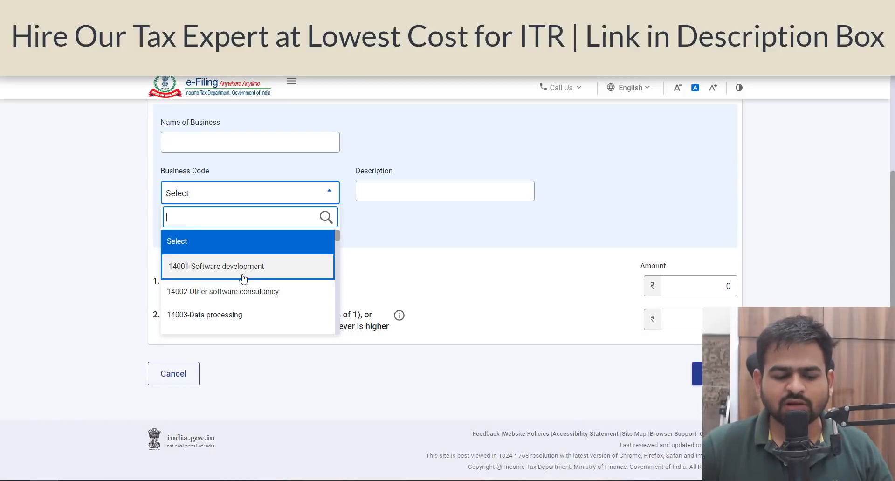
scroll(243, 279, down, 6)
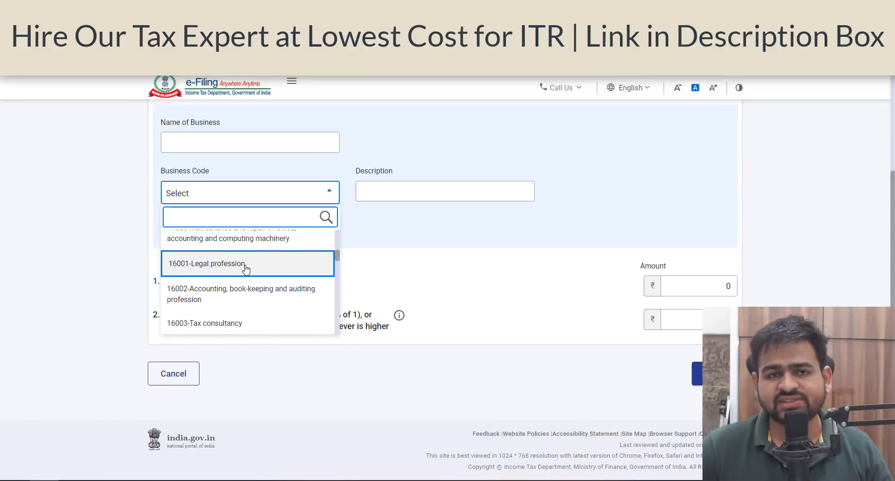
scroll(246, 269, down, 8)
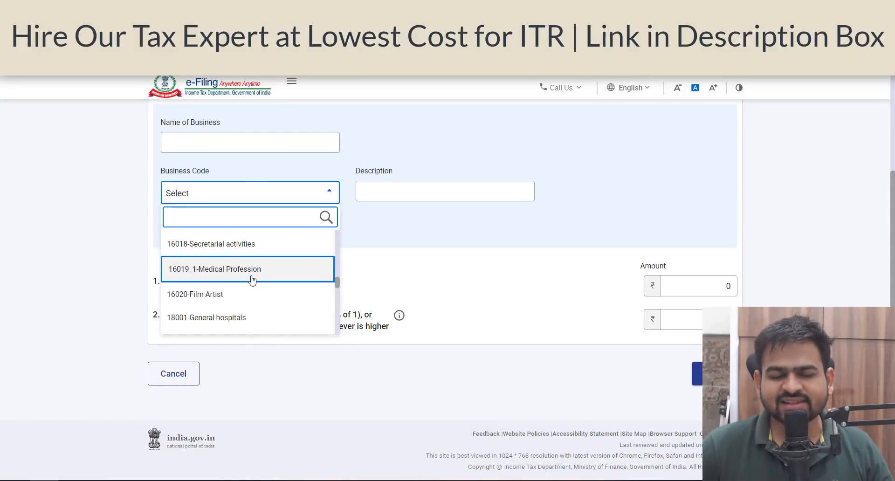
click(407, 275)
scroll(407, 275, up, 4)
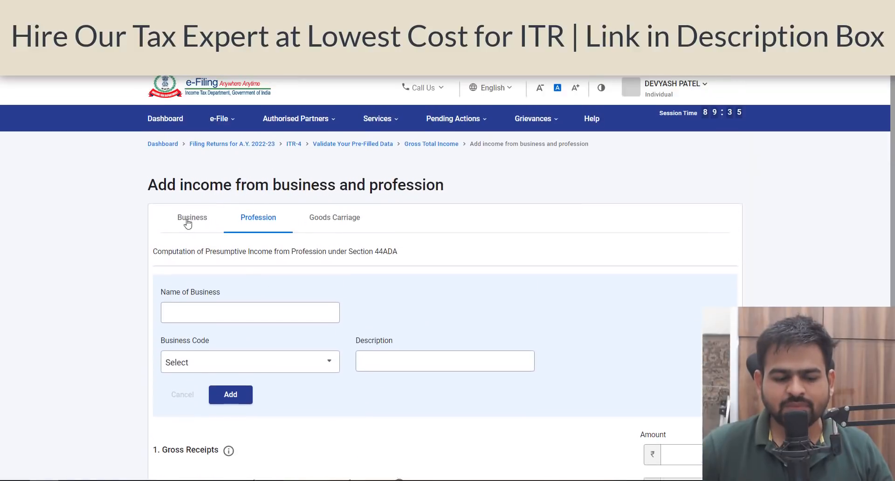
click(175, 222)
- Add a business with the taxpayer's name, business code 21008-Other services n.e.c. and description Youtuber
scroll(286, 297, down, 3)
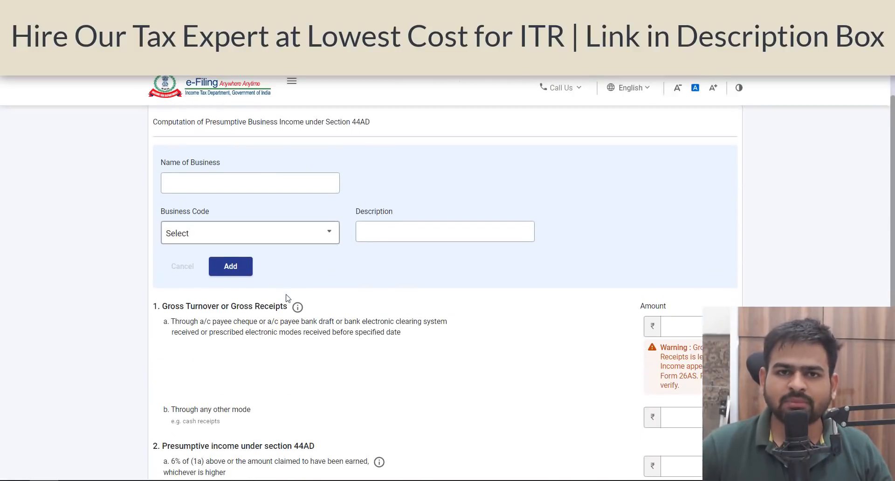
scroll(288, 299, up, 2)
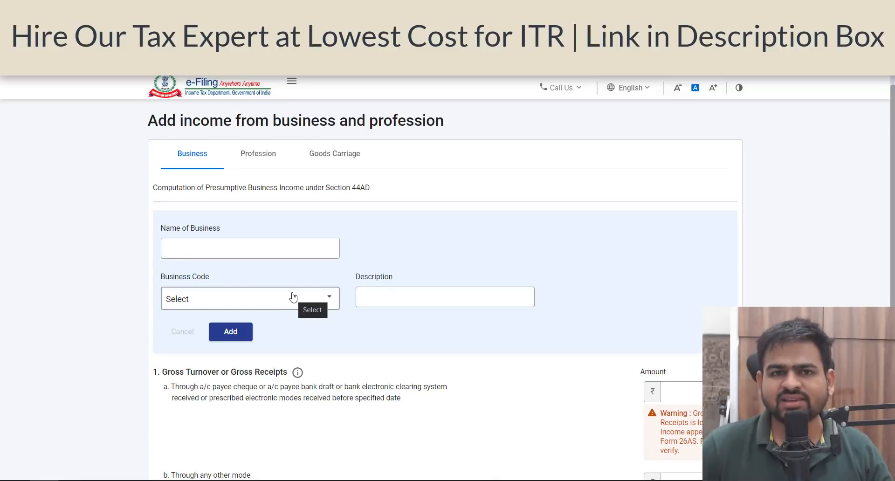
click(293, 297)
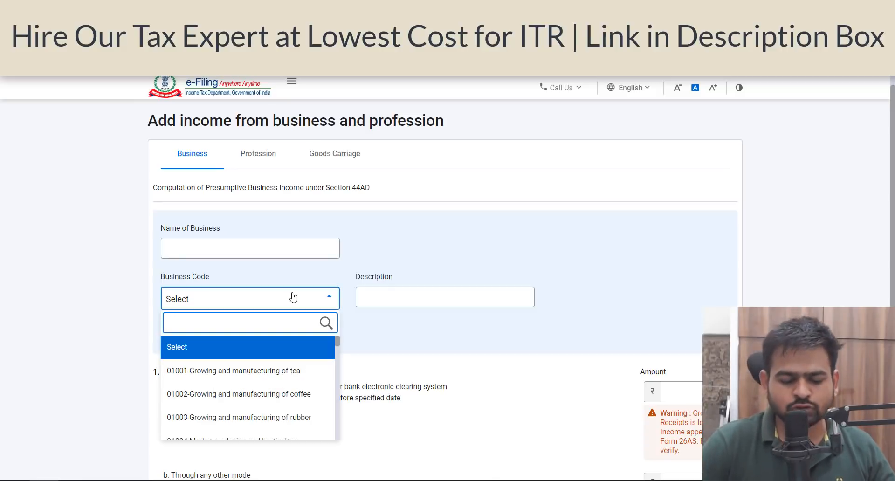
text(any d)
key(BackSpace)
key(BackSpace)
key(BackSpace)
key(BackSpace)
key(BackSpace)
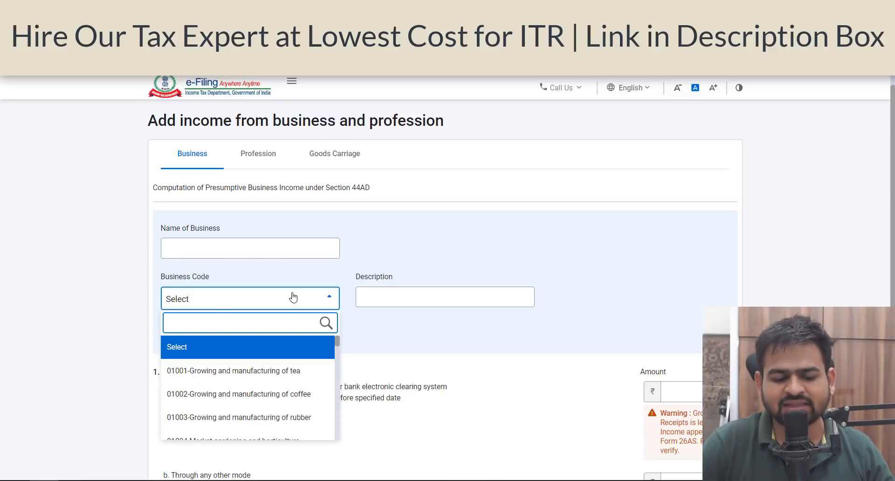
text(other)
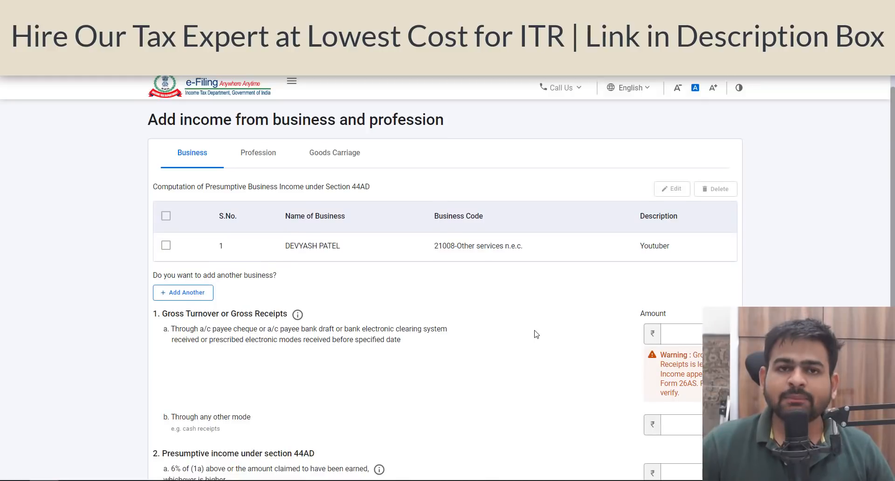
- Review the gross turnover and presumptive income fields under section 44AD
scroll(408, 305, down, 1)
drag(178, 251, 262, 256)
scroll(200, 293, down, 3)
drag(199, 224, 278, 230)
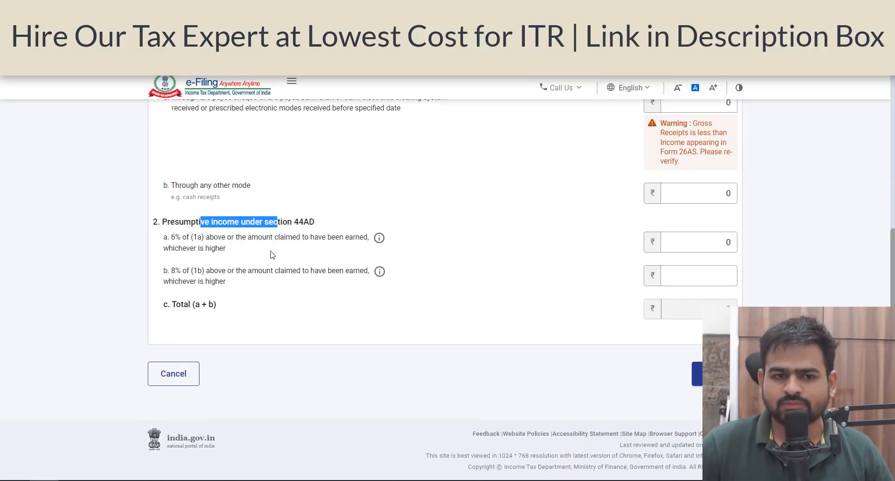
scroll(275, 242, up, 1)
drag(223, 162, 277, 175)
scroll(289, 200, up, 3)
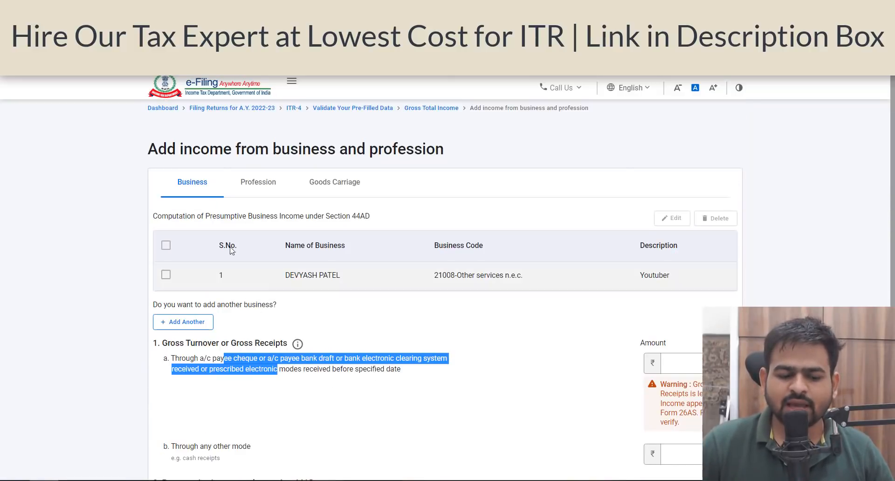
scroll(208, 195, down, 3)
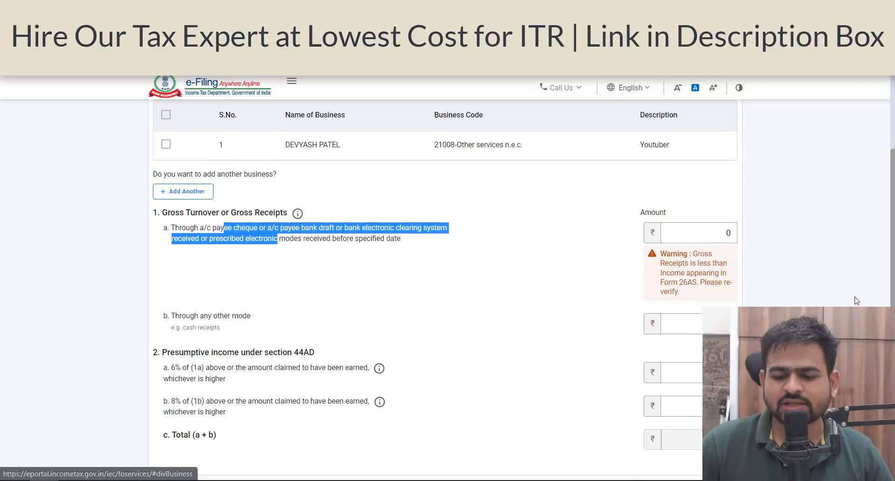
- Set gross receipts through banking channels to 10,00,000 and receipts through any other mode to 0
click(718, 233)
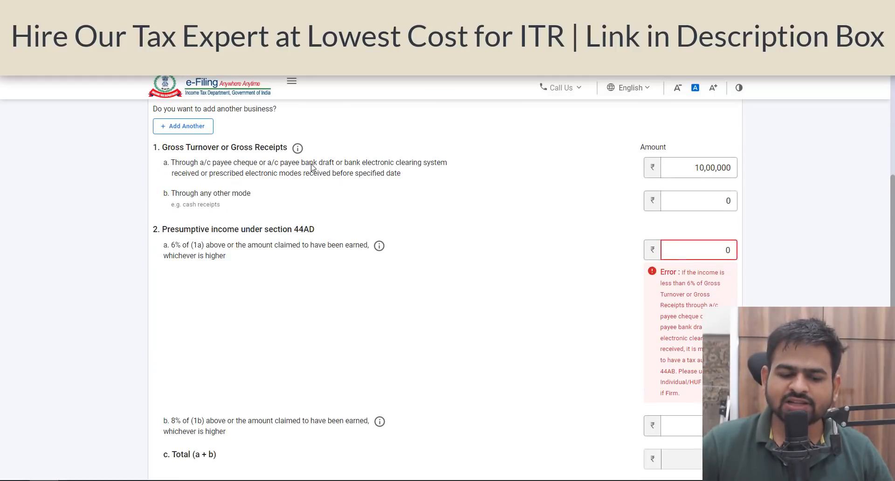
drag(309, 164, 391, 174)
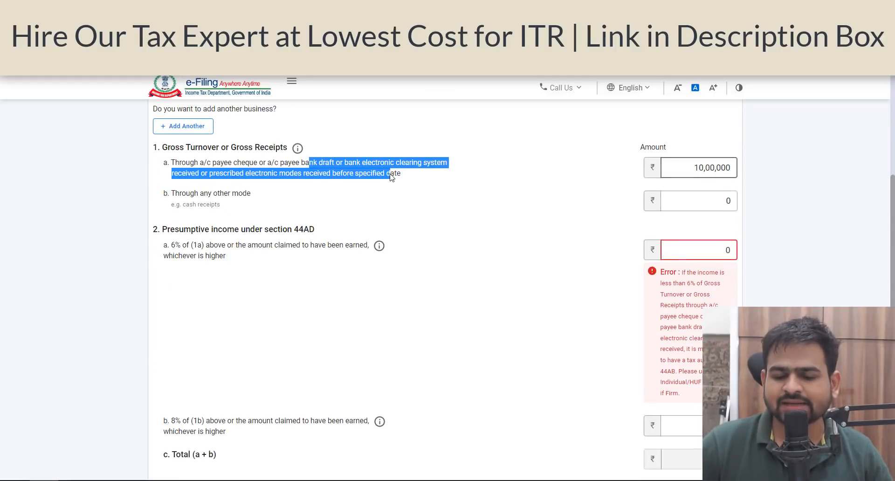
click(699, 168)
double_click(712, 168)
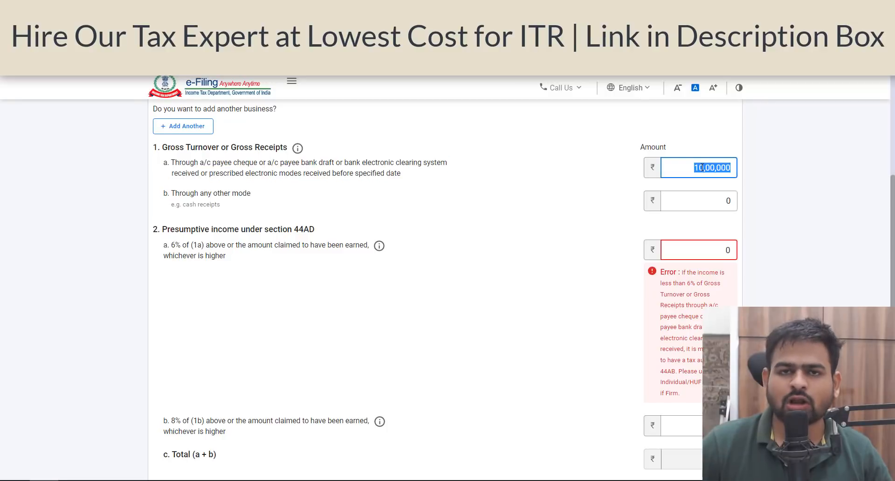
click(694, 193)
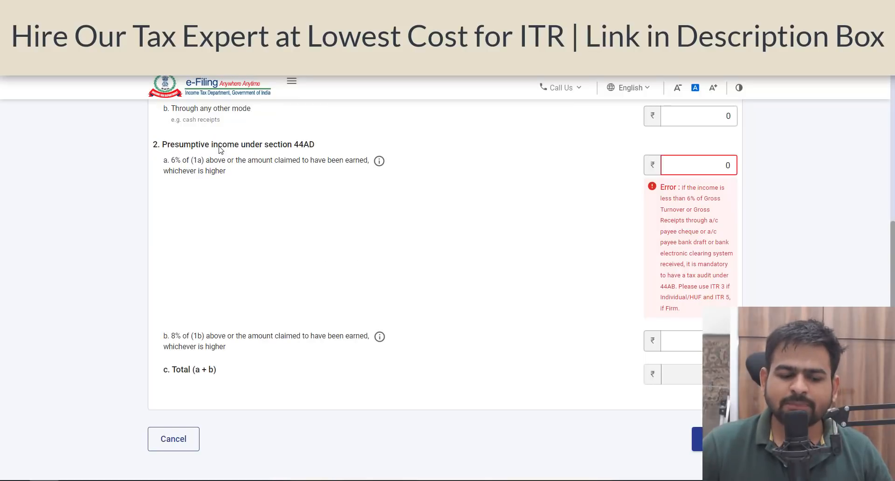
- Set the presumptive income at 6% of gross receipts under section 44AD to 1,50,000
drag(163, 160, 331, 164)
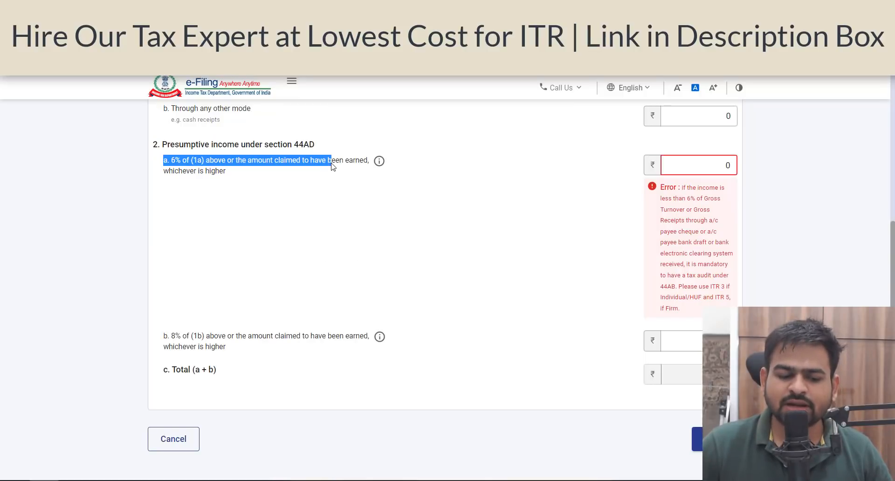
click(188, 176)
click(183, 167)
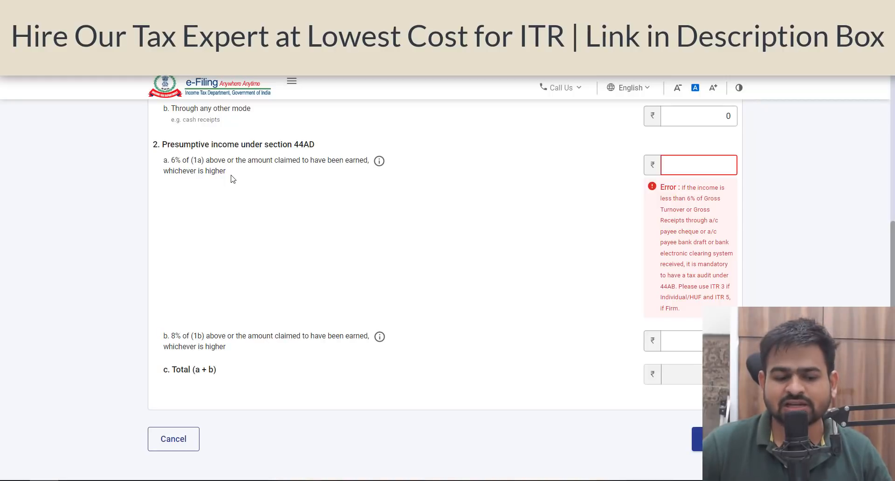
click(182, 346)
drag(186, 346, 264, 348)
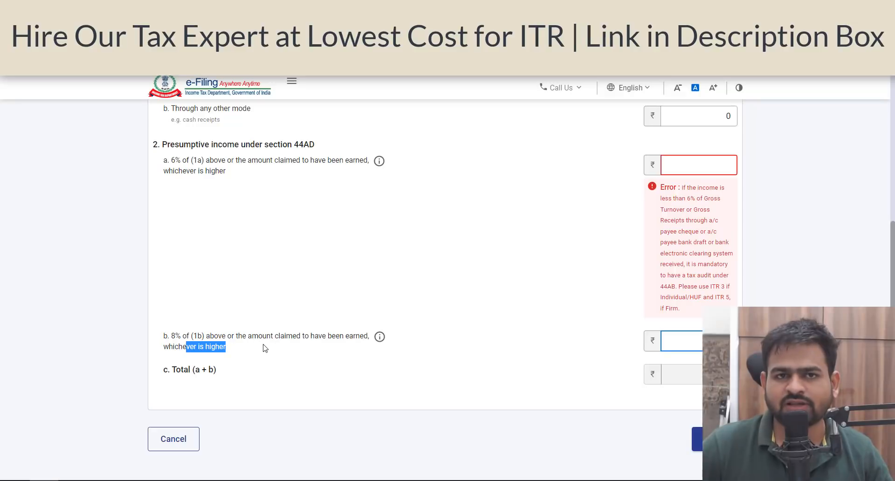
click(728, 165)
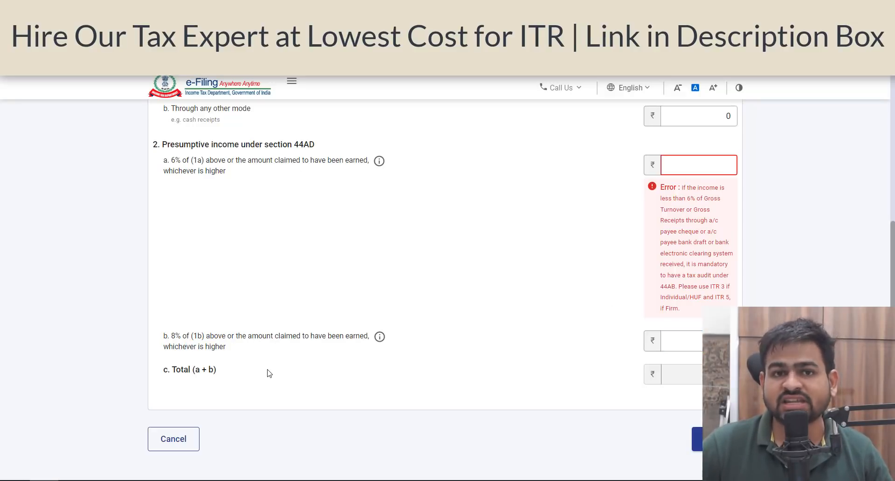
scroll(559, 279, up, 4)
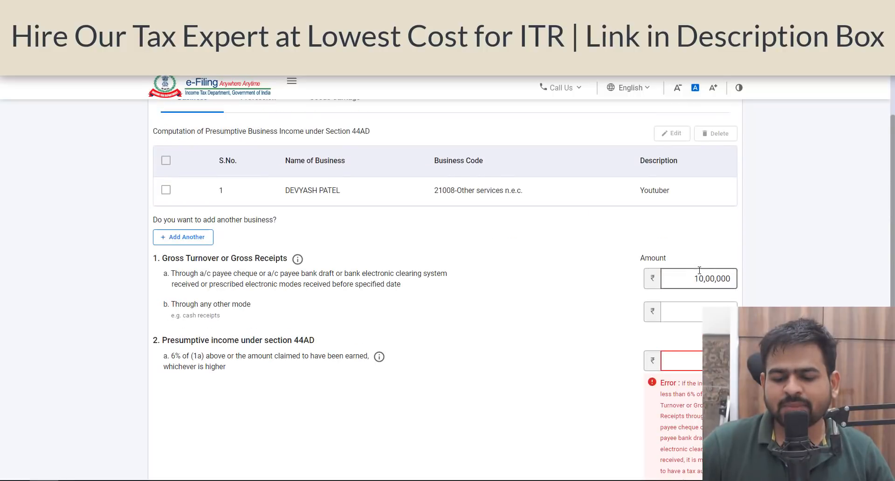
scroll(702, 281, down, 3)
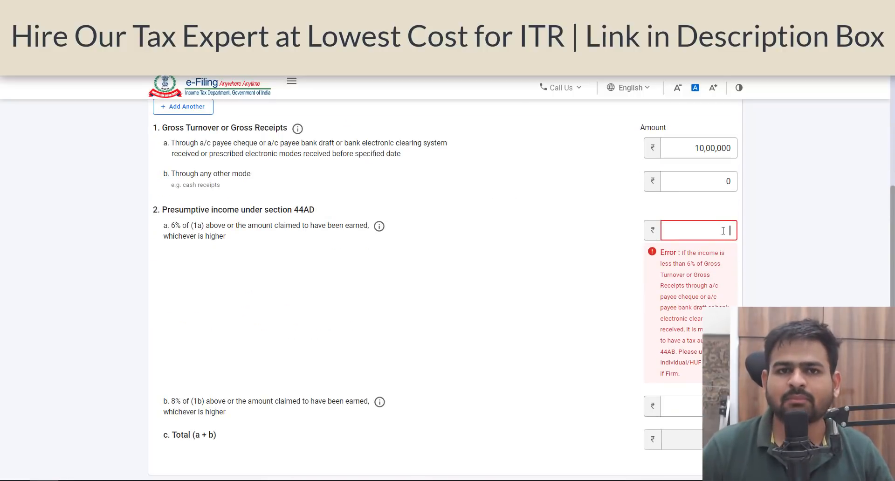
scroll(725, 228, down, 2)
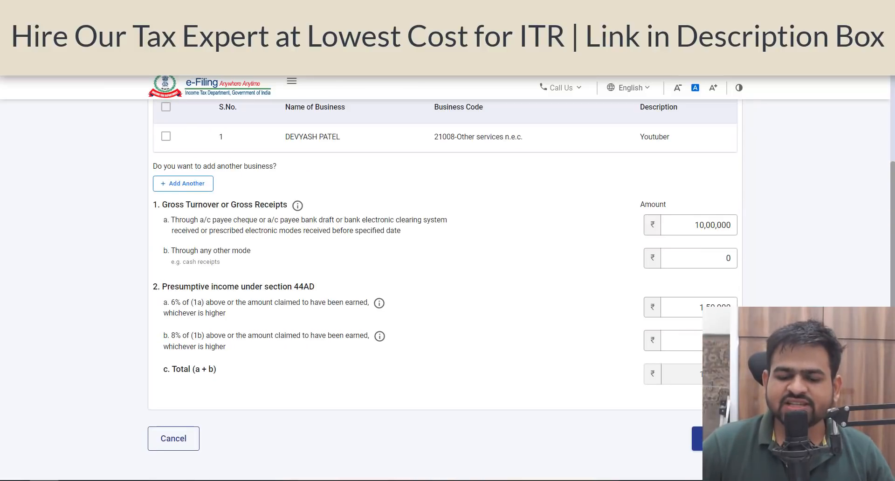
scroll(626, 276, up, 5)
scroll(435, 332, down, 4)
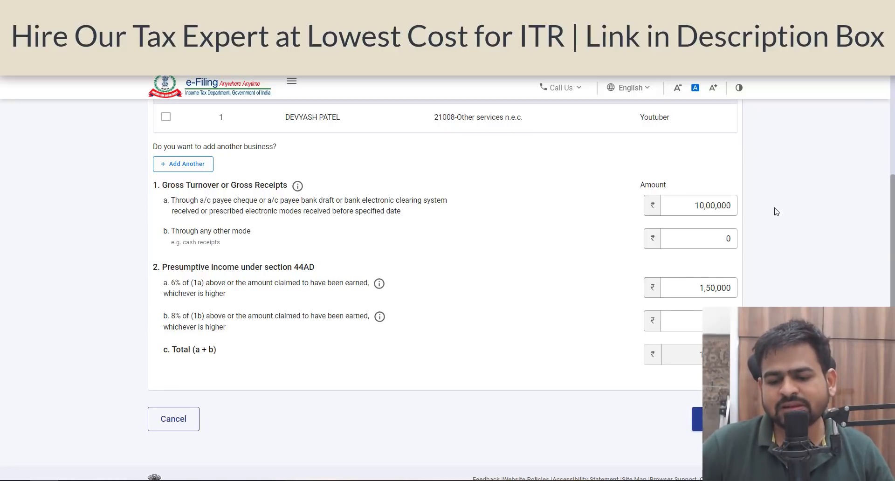
- Save the business income details and return to the gross total income overview
click(679, 317)
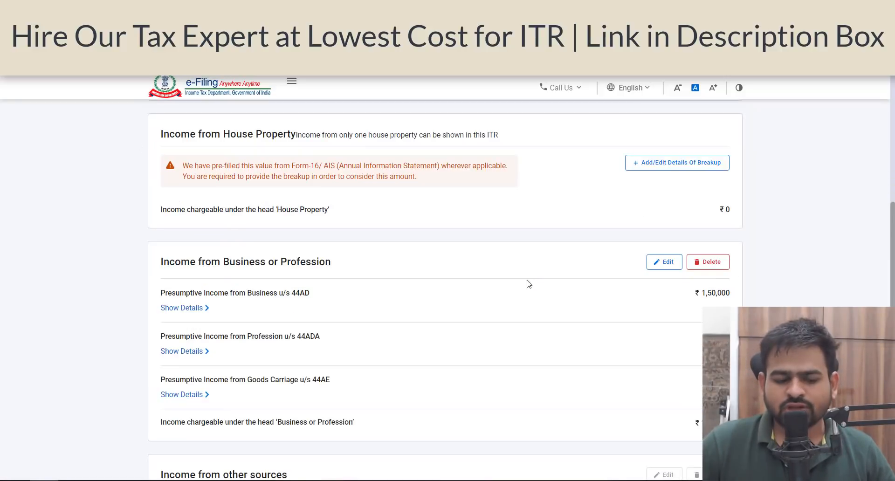
scroll(325, 292, down, 1)
scroll(325, 292, down, 1)
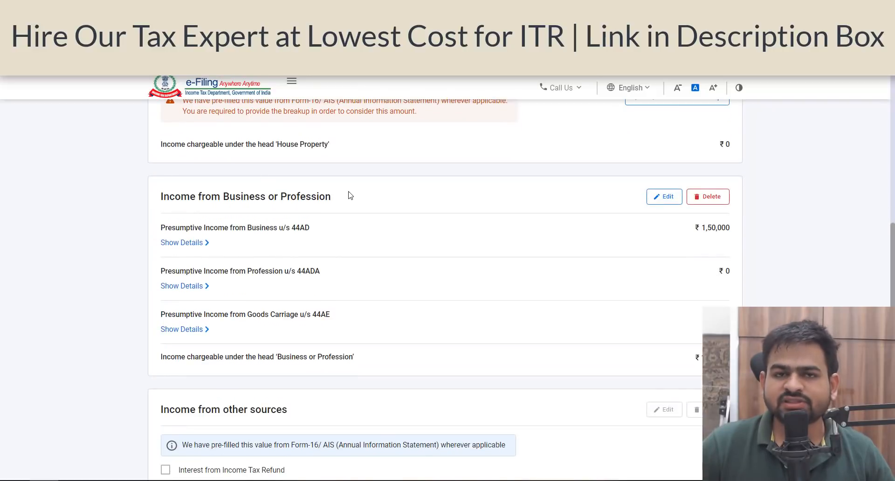
scroll(345, 205, down, 5)
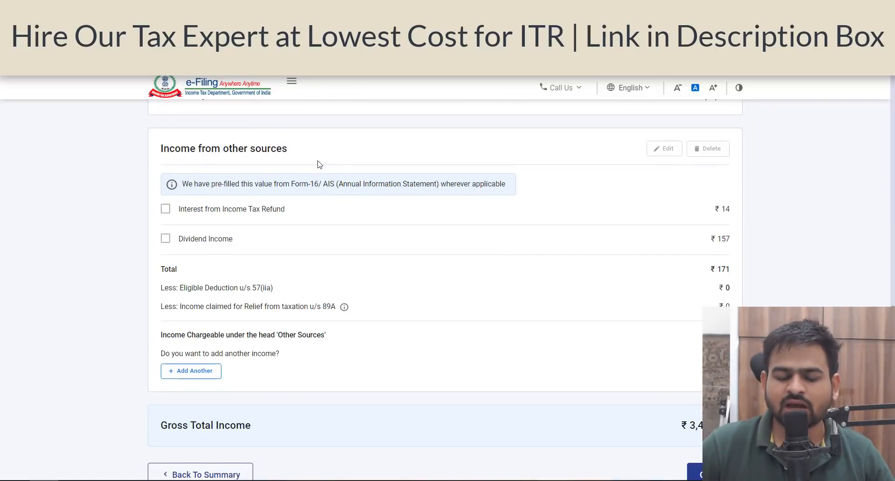
scroll(228, 335, down, 2)
- Edit income from other sources: answer Yes to savings bank interest and enter 10000
click(197, 309)
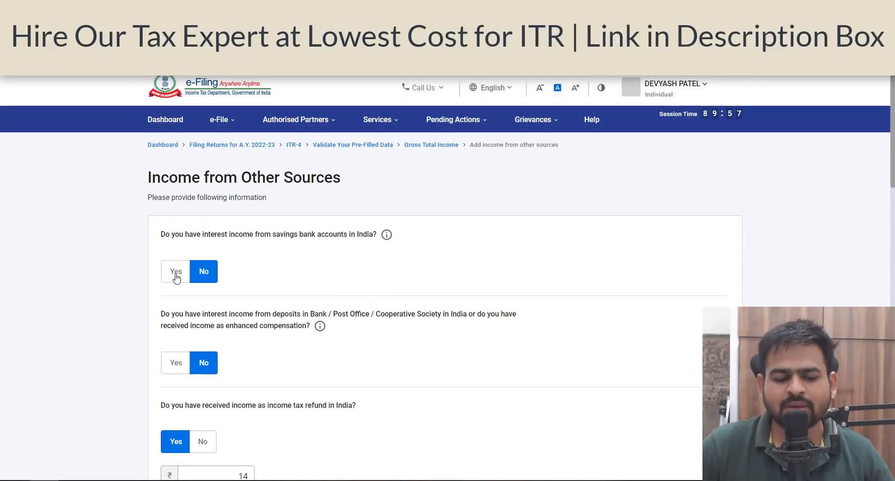
click(176, 278)
drag(249, 234, 352, 232)
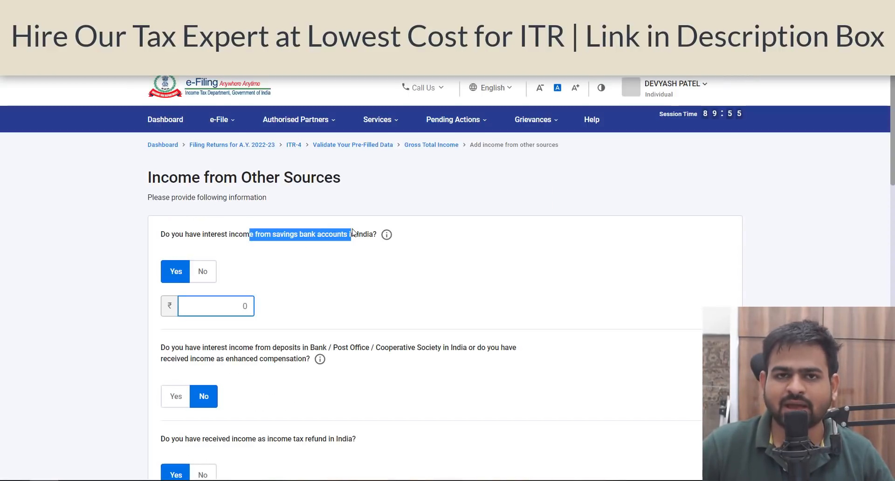
click(237, 303)
click(354, 7)
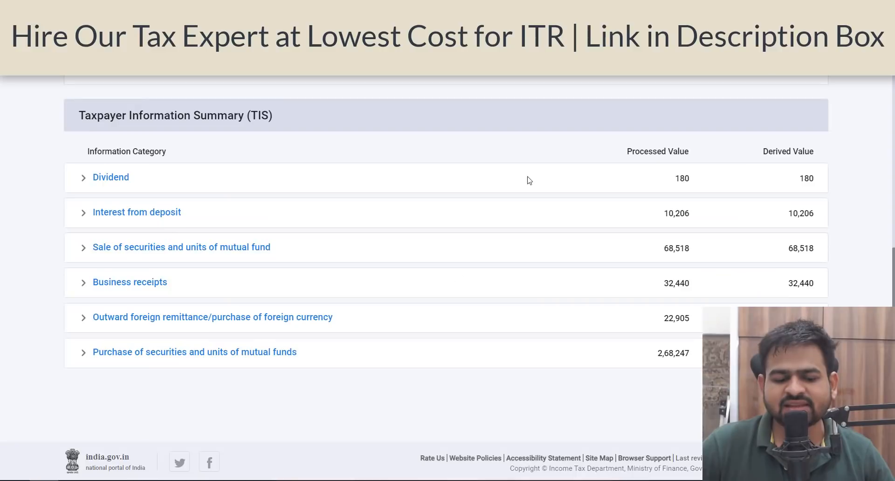
click(261, 7)
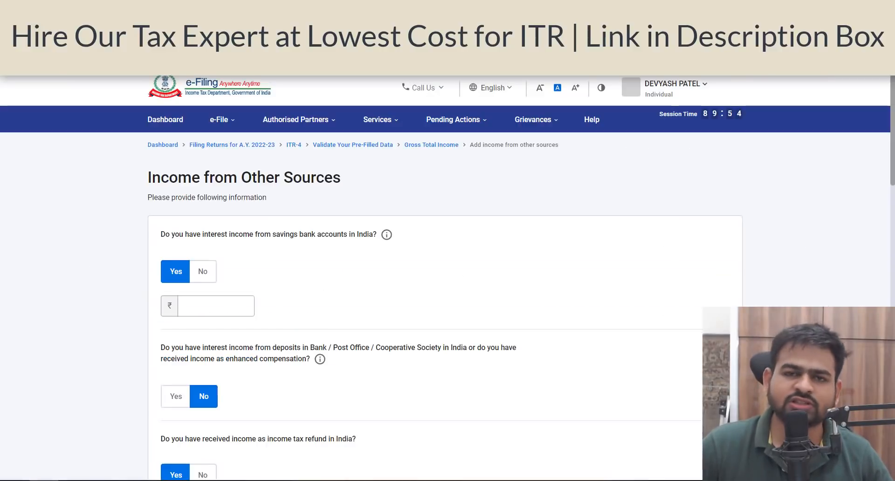
click(196, 315)
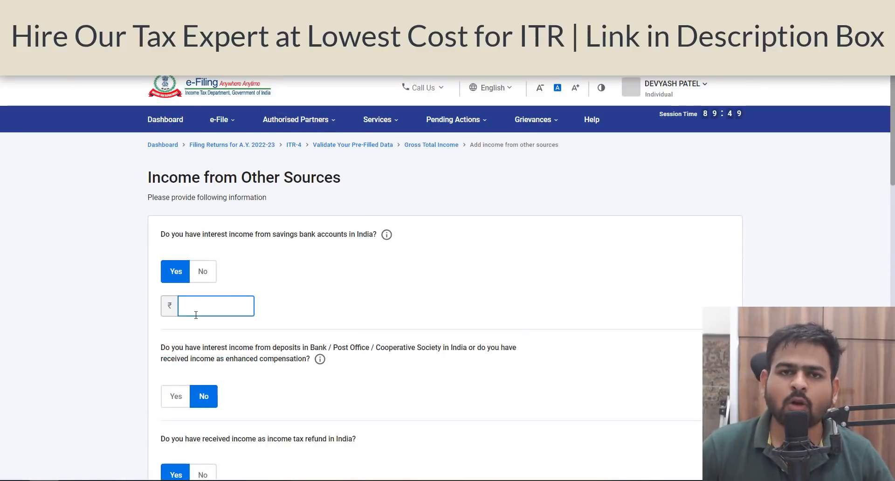
text(10000)
- Answer Yes to interest from deposits and enter 10206, checking the TIS value for deposit interest
scroll(195, 315, down, 4)
click(176, 201)
drag(224, 163, 302, 159)
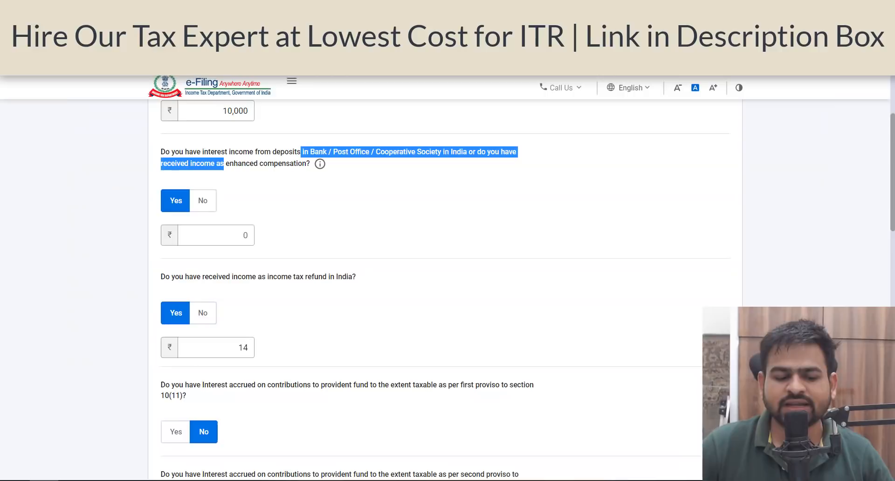
click(226, 240)
text(10)
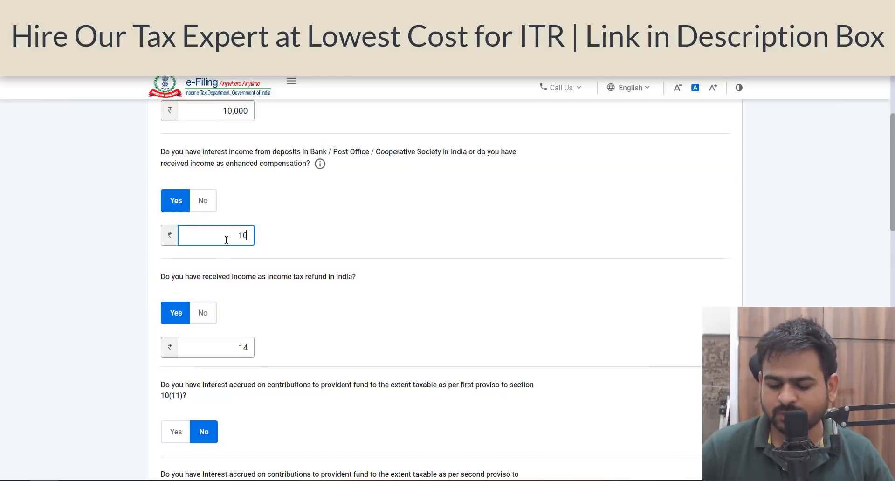
text(206)
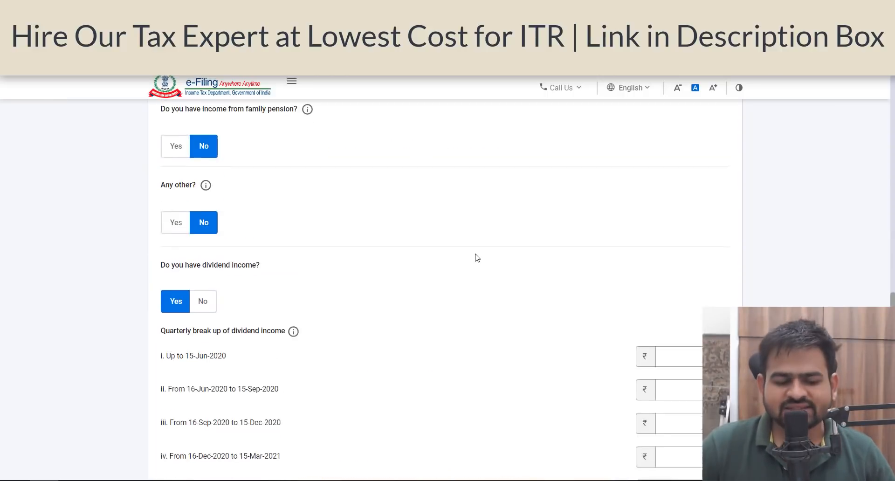
- Confirm the other sources income and the Gross Total Income section
scroll(476, 257, down, 1)
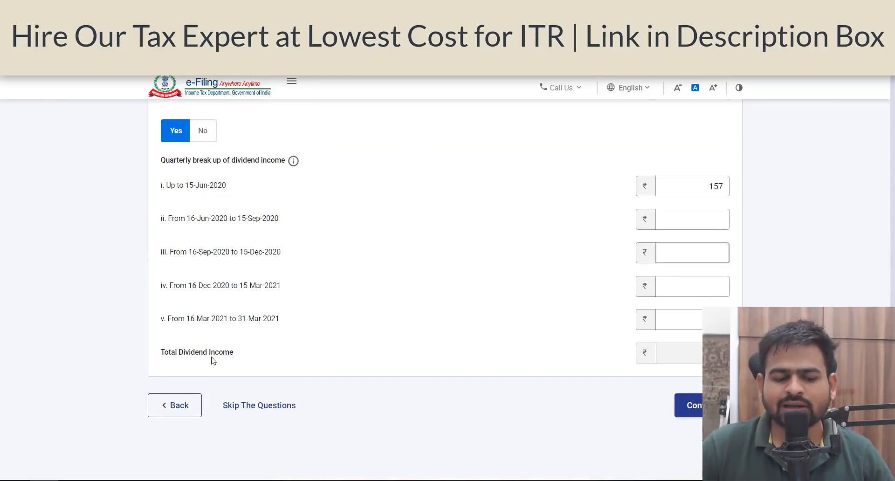
click(667, 212)
click(695, 196)
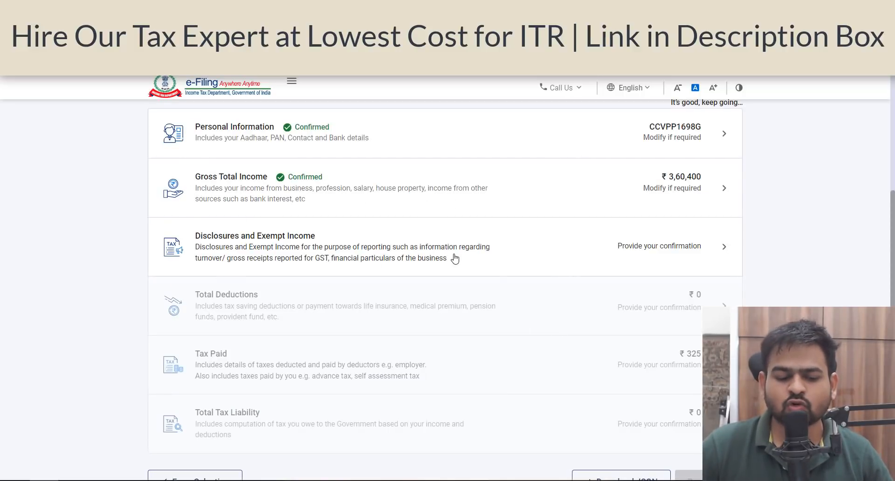
- Open Disclosures and Exempt Income and add business financial particulars with sundry creditors and debtors 0 and cash-in-hand 10,000
click(355, 272)
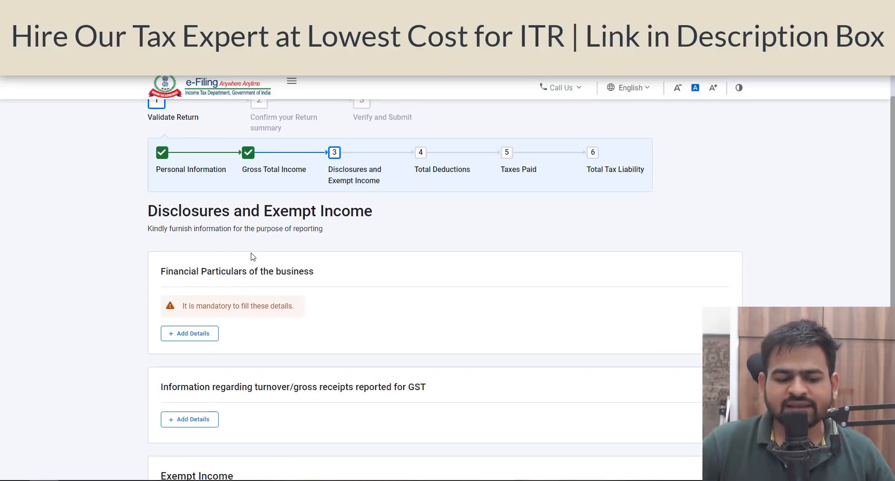
drag(196, 271, 305, 283)
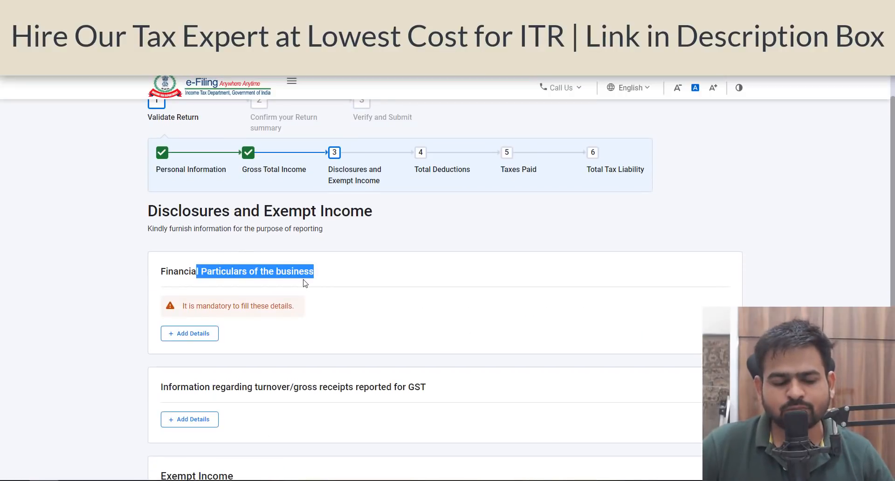
scroll(305, 282, down, 1)
click(210, 268)
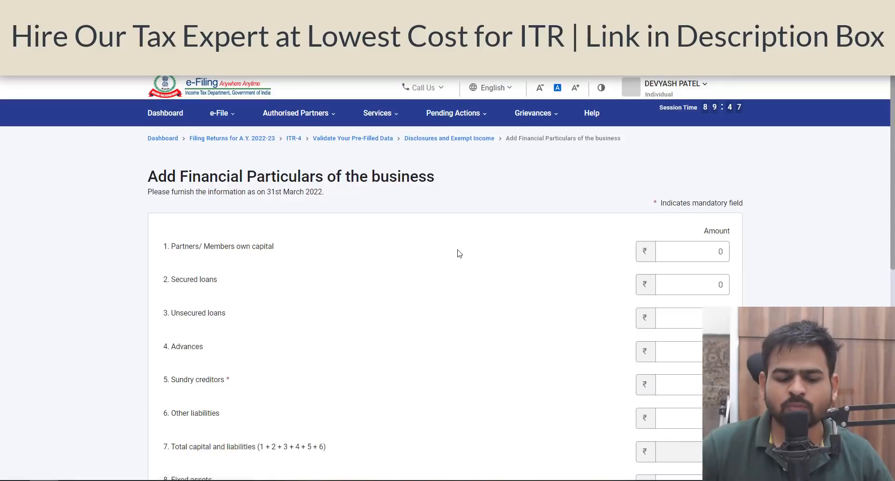
scroll(546, 263, down, 4)
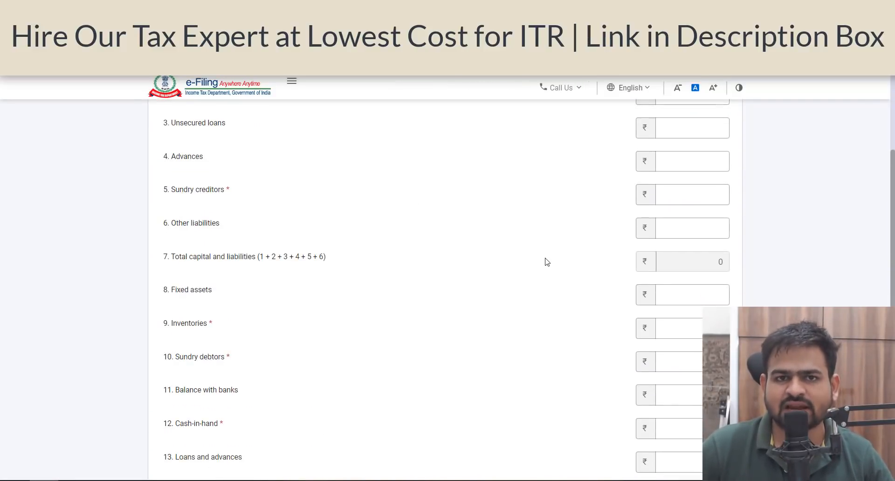
click(694, 195)
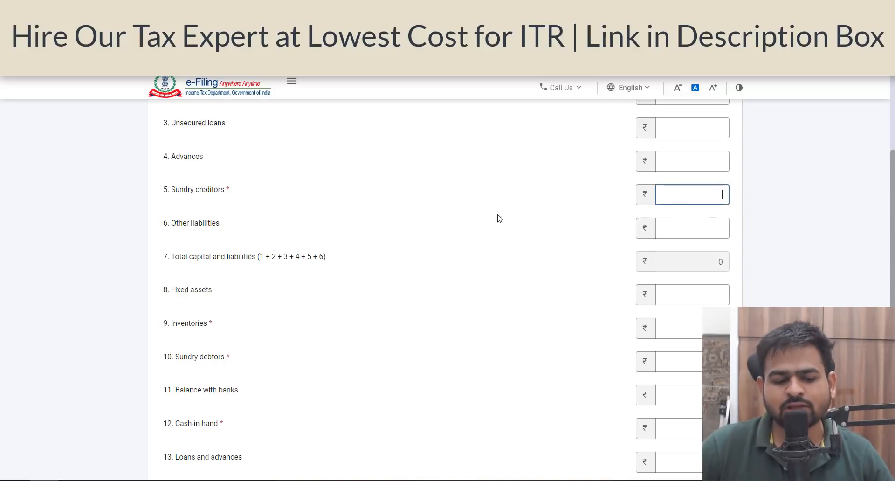
text(0)
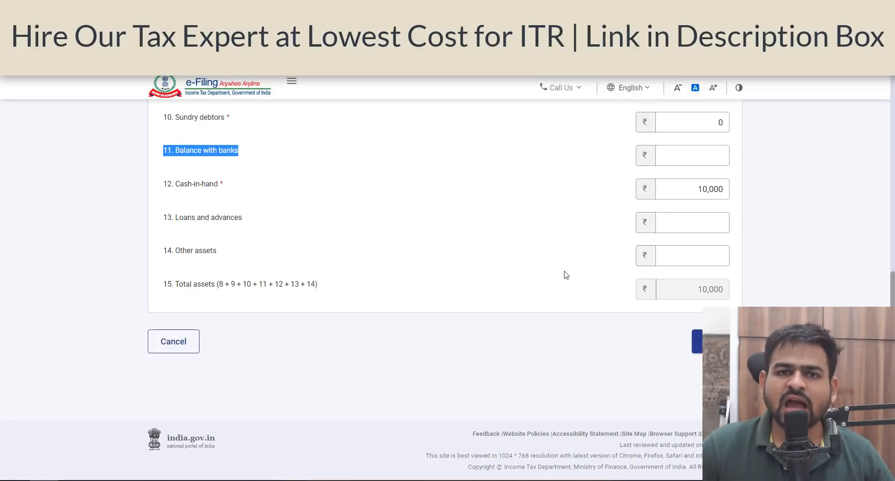
click(205, 189)
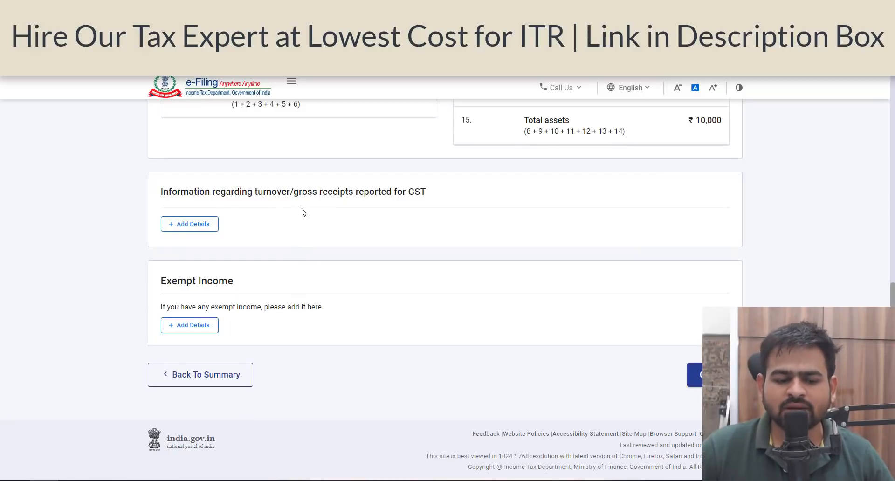
- Confirm the Disclosures and Exempt Income section and open Total Deductions
drag(370, 196, 369, 201)
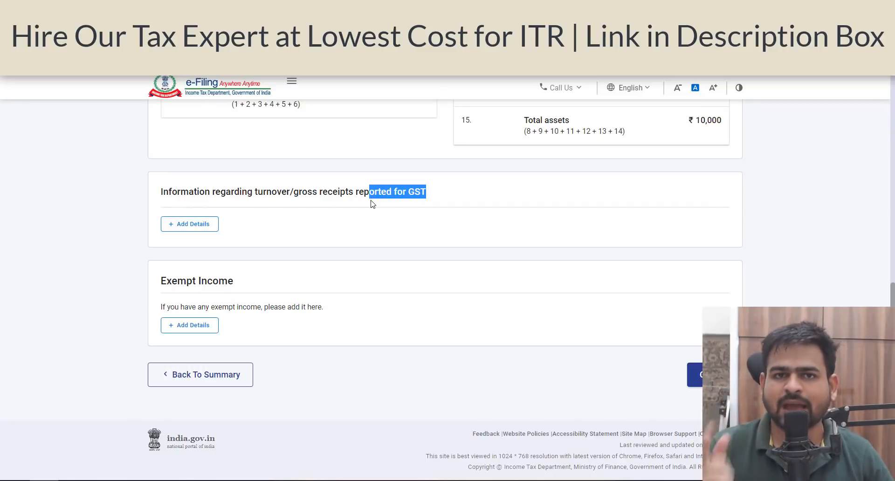
click(187, 226)
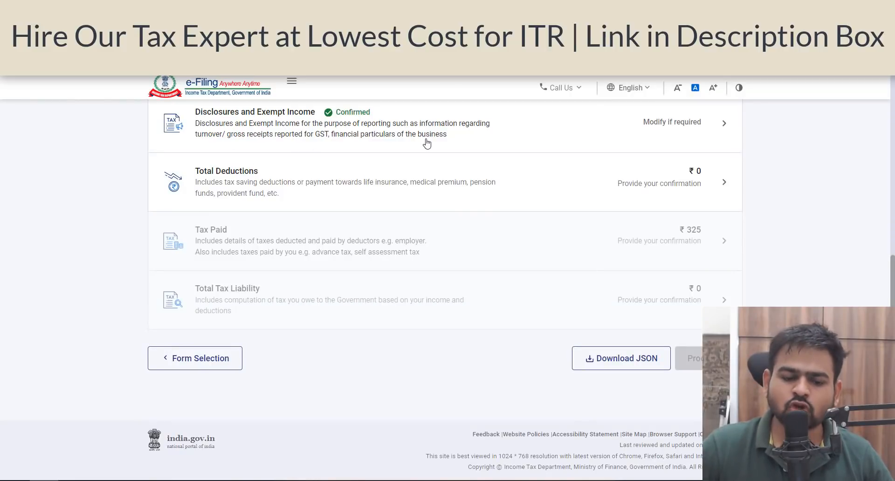
click(693, 191)
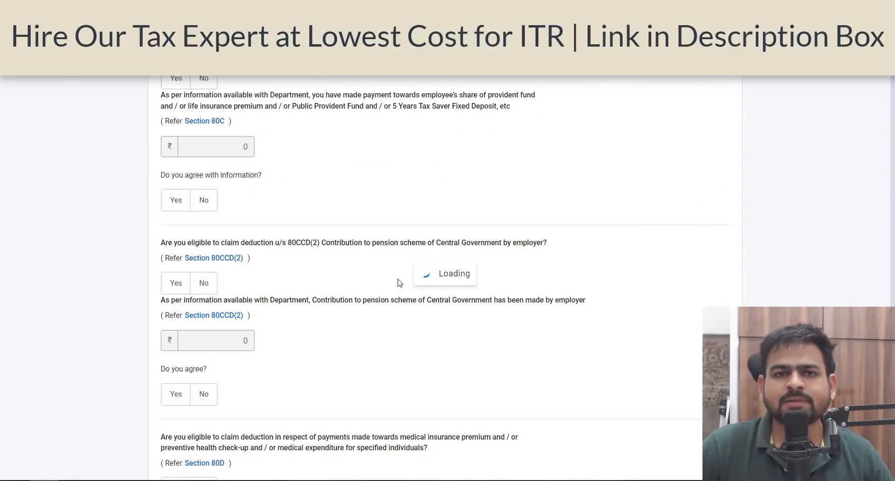
- Answer Yes to the section 80C deduction question and claim 50,000 under section 80C
scroll(256, 276, up, 7)
scroll(271, 276, down, 7)
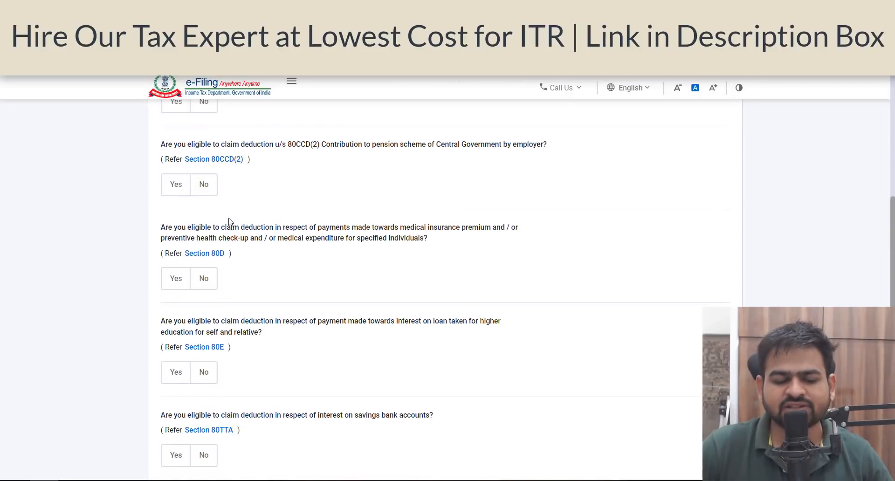
scroll(229, 222, up, 3)
click(176, 227)
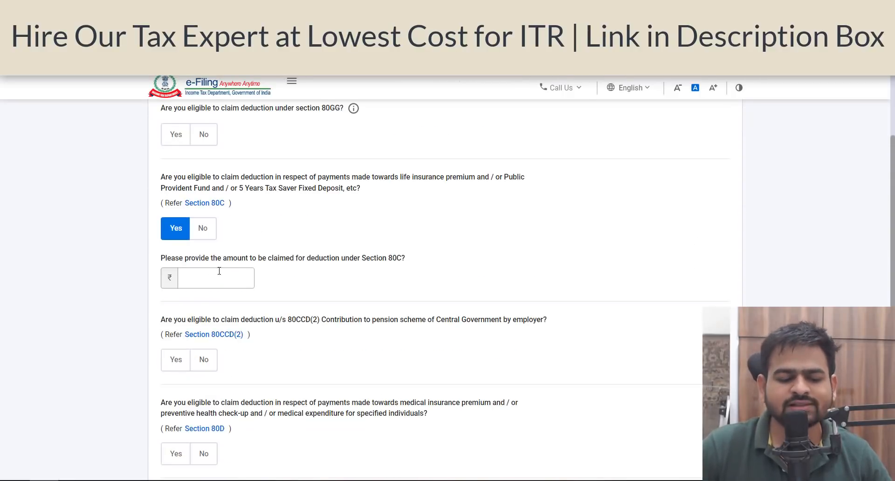
click(220, 271)
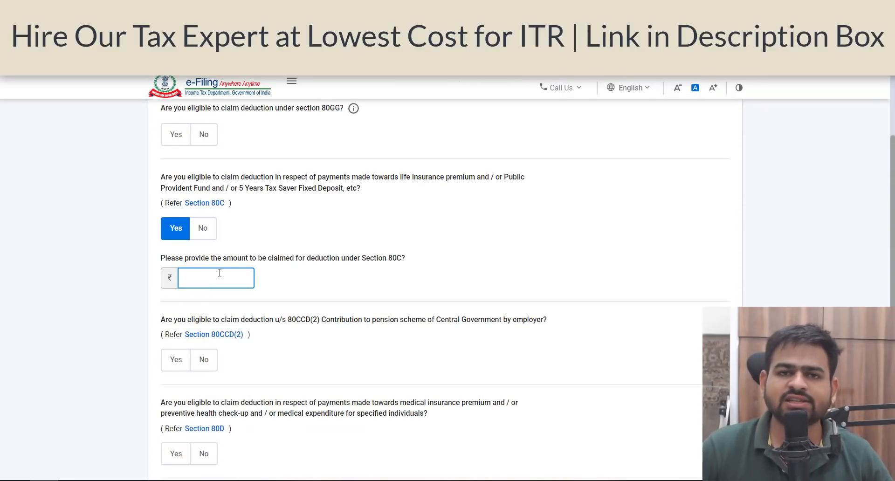
scroll(460, 287, down, 4)
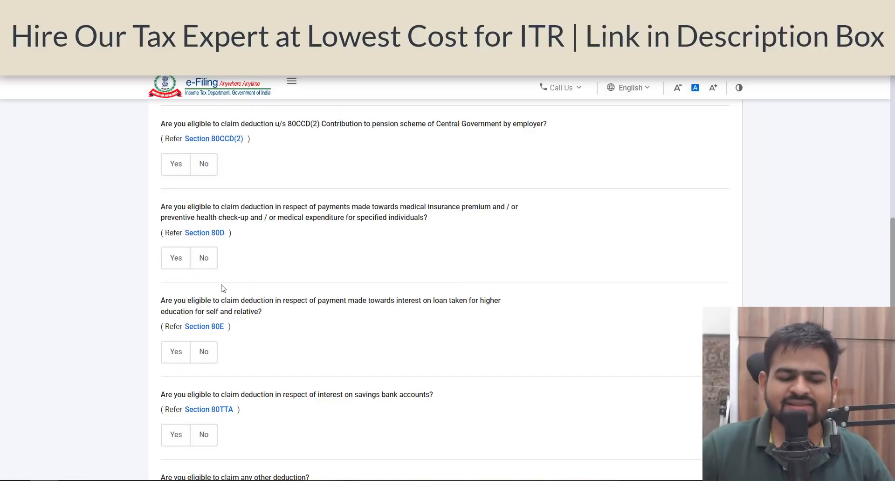
click(177, 259)
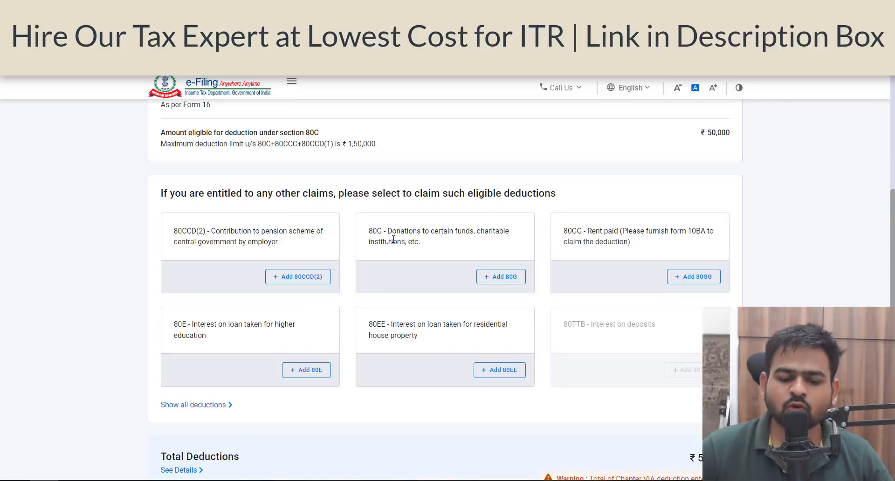
- Open the Tax Paid section, review the TDS details, and confirm it
drag(369, 230, 481, 250)
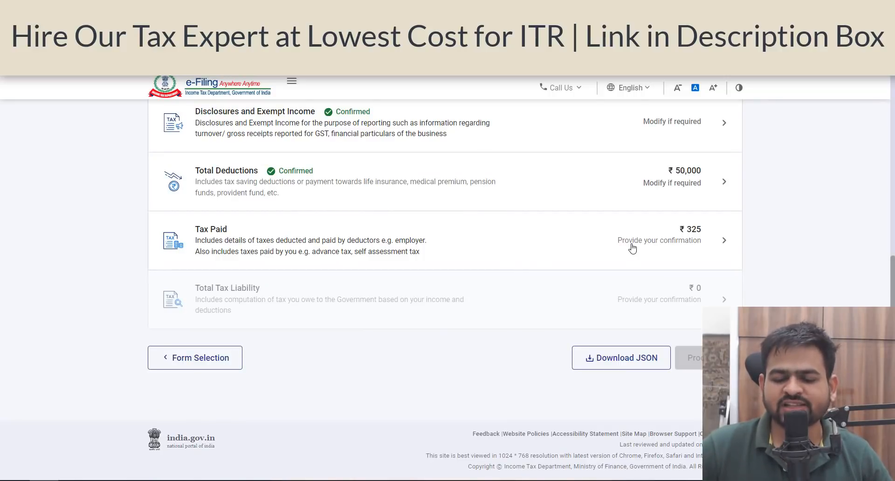
click(566, 255)
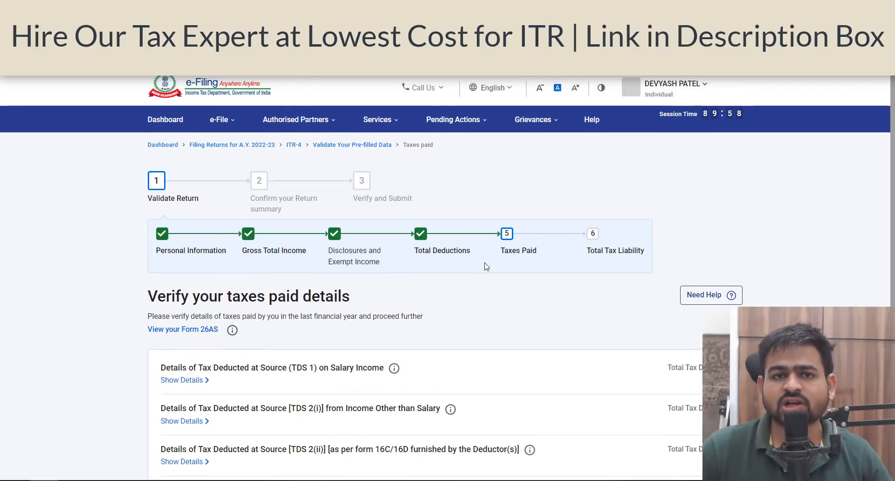
scroll(513, 225, down, 4)
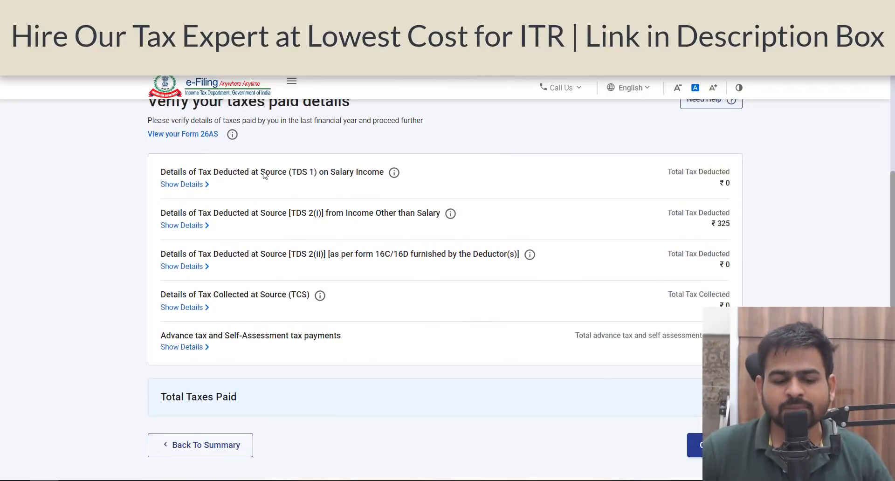
drag(256, 173, 338, 180)
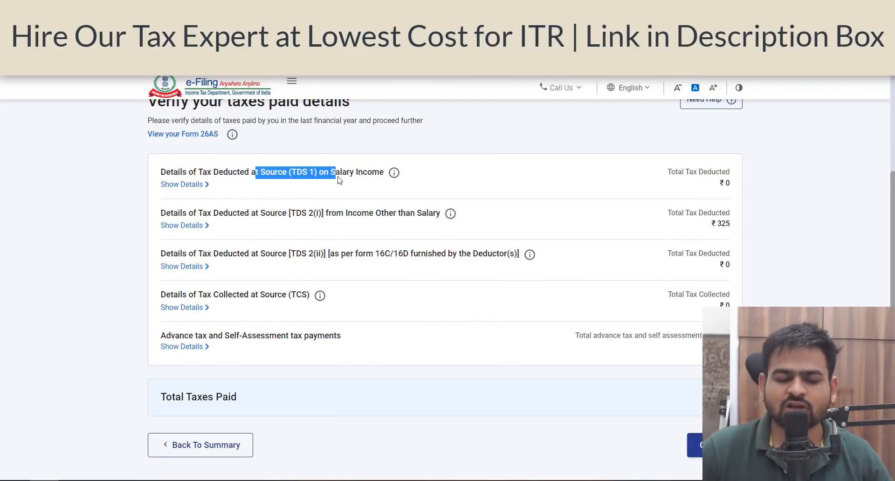
drag(299, 215, 343, 225)
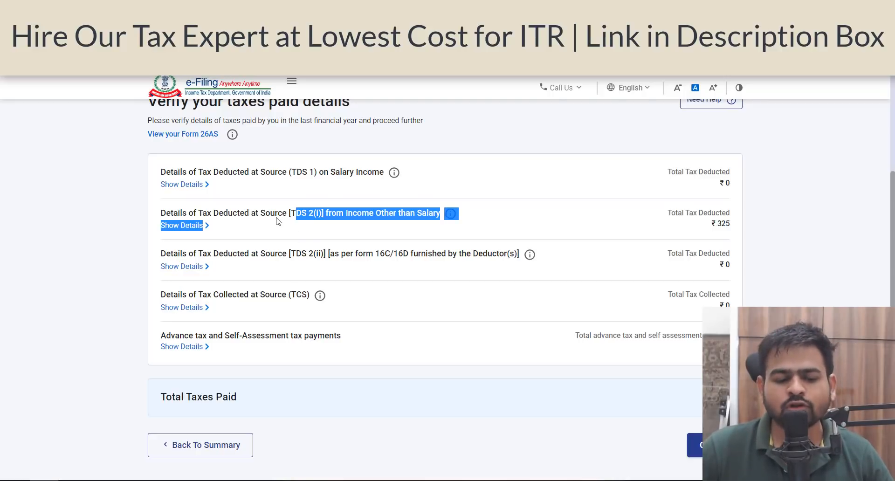
drag(275, 213, 425, 222)
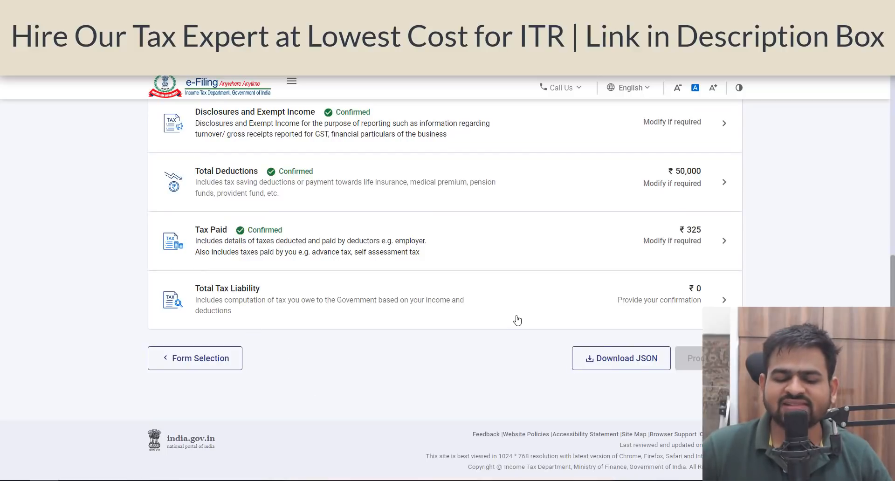
- Open Total Tax Liability, review the computation of tax, and confirm the section
click(465, 327)
scroll(689, 330, down, 8)
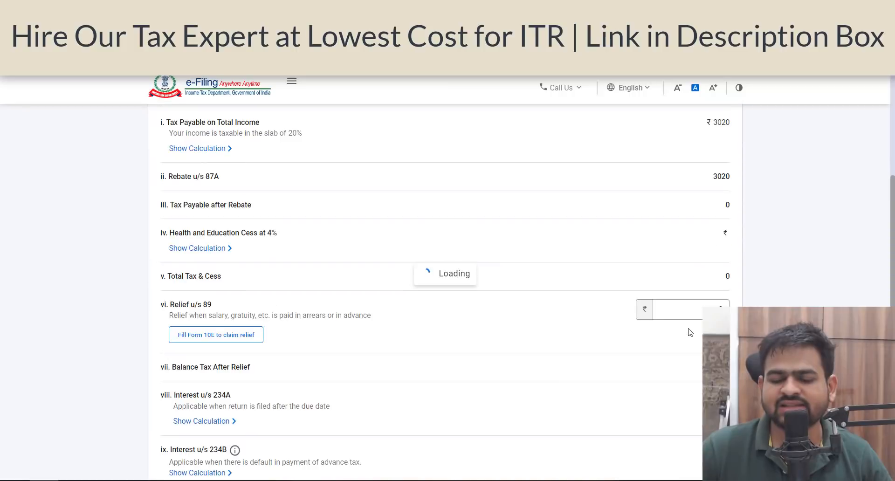
scroll(734, 251, down, 7)
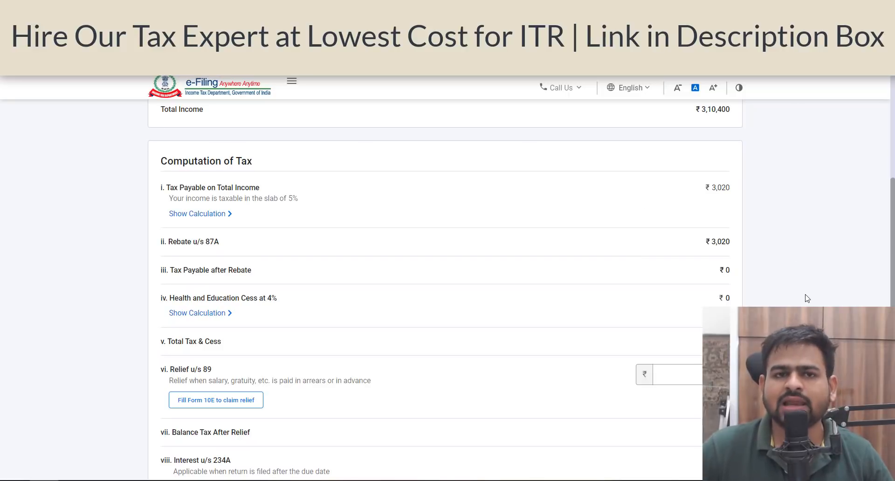
scroll(791, 229, up, 2)
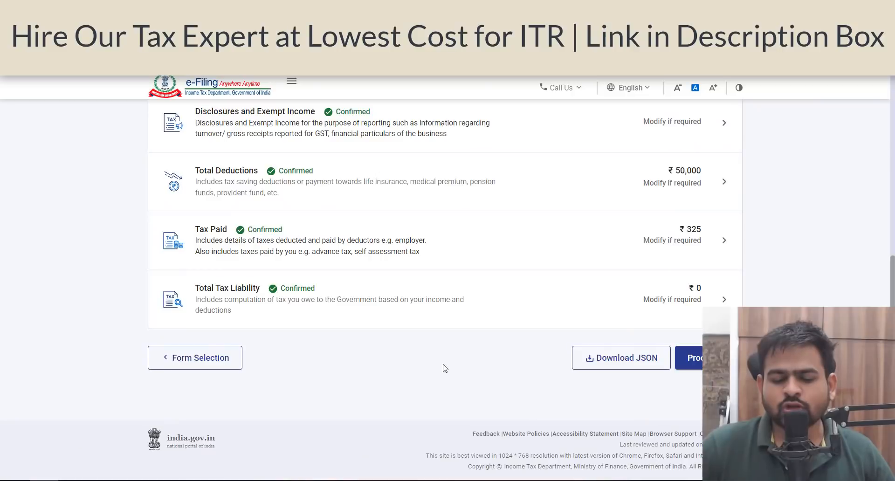
- Proceed through the return summary and the return preview, then proceed to validation
click(689, 357)
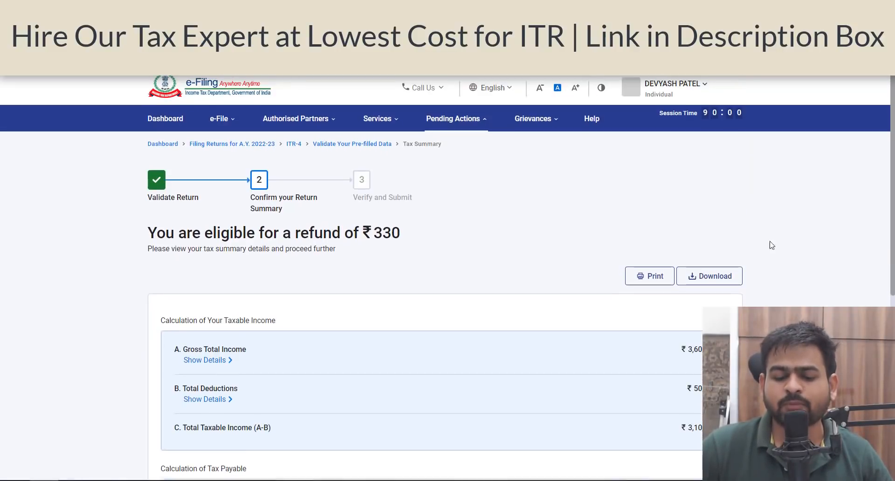
scroll(769, 243, down, 7)
click(699, 366)
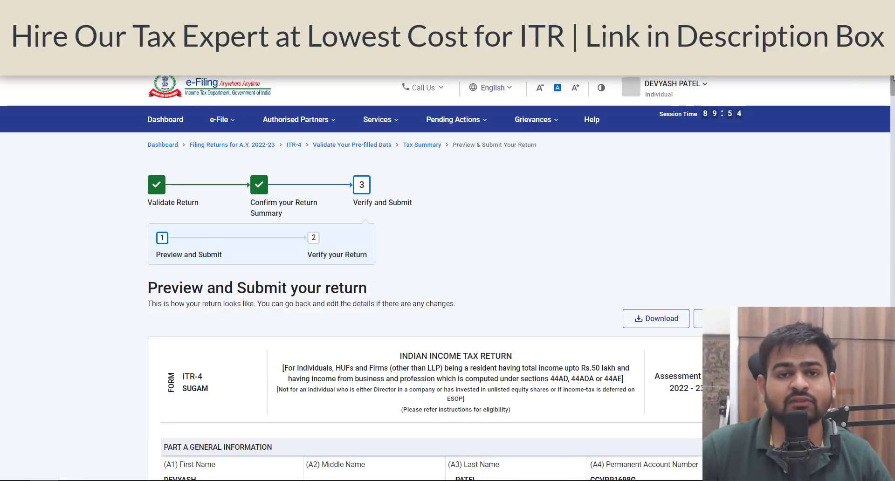
drag(893, 79, 893, 469)
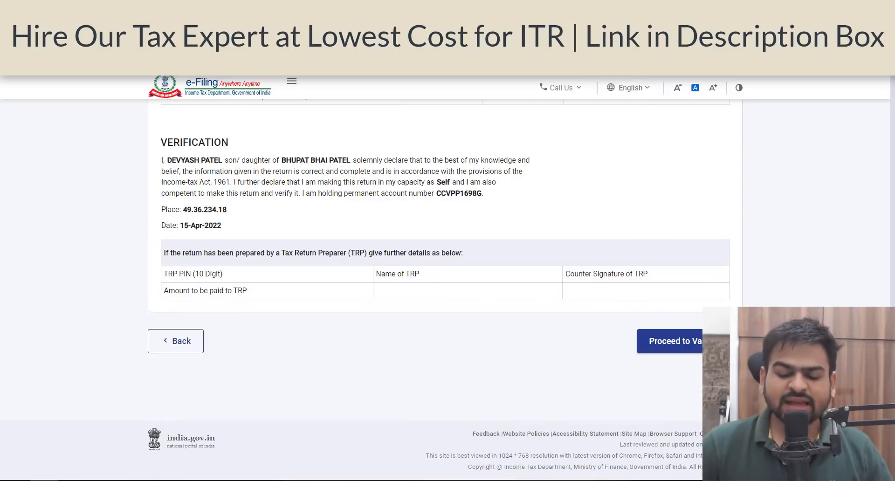
click(669, 340)
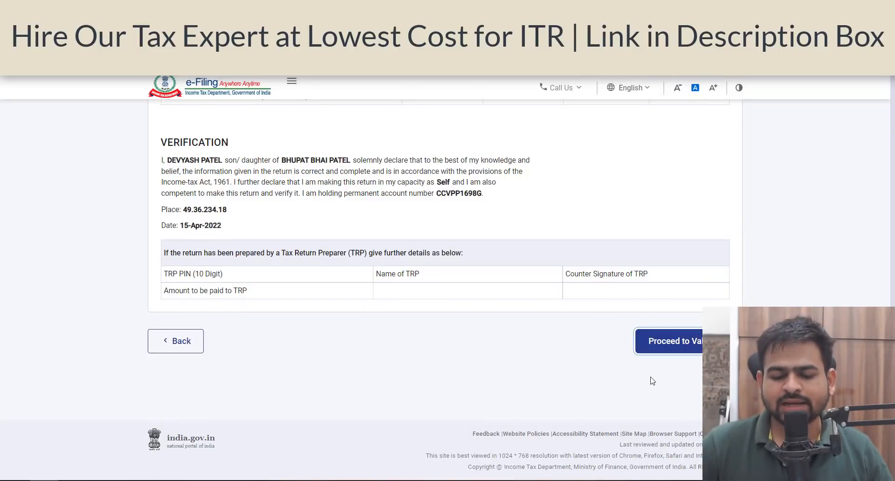